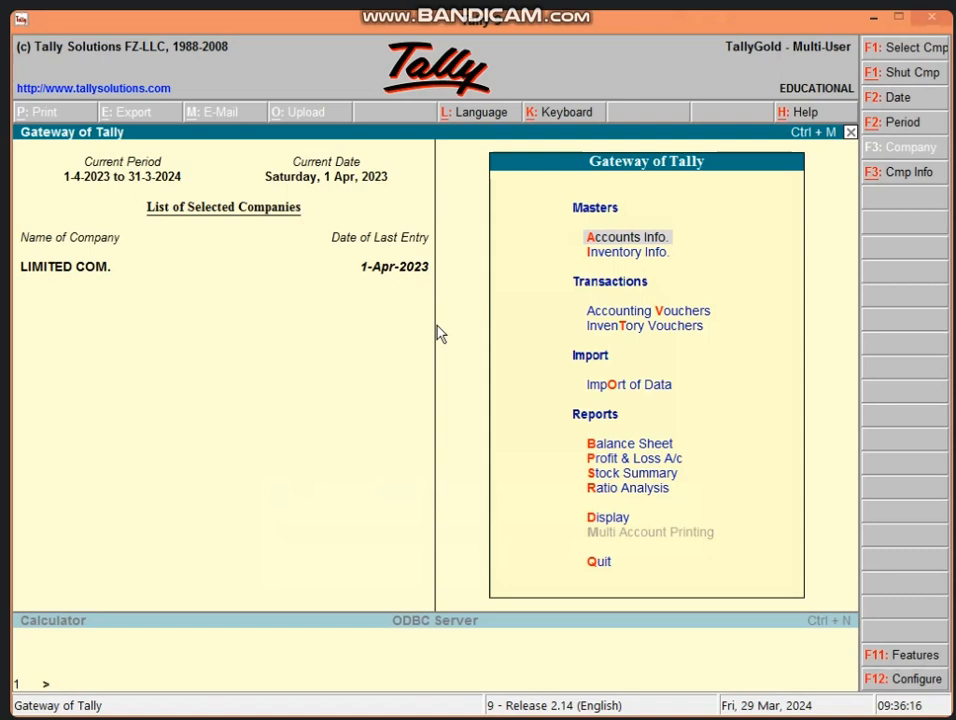
Close the LIMITED COM. company and load the SKD 28 MARCH company
{"action": "key", "text": "alt+F1"}
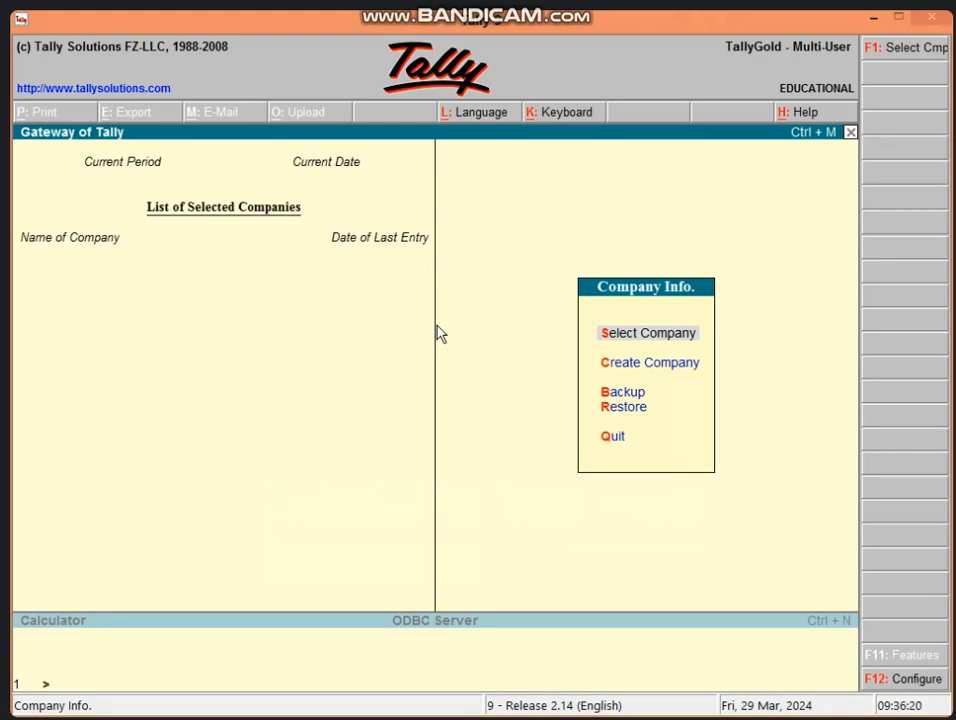
{"action": "key", "text": "Return"}
{"action": "type", "text": "Skd"}
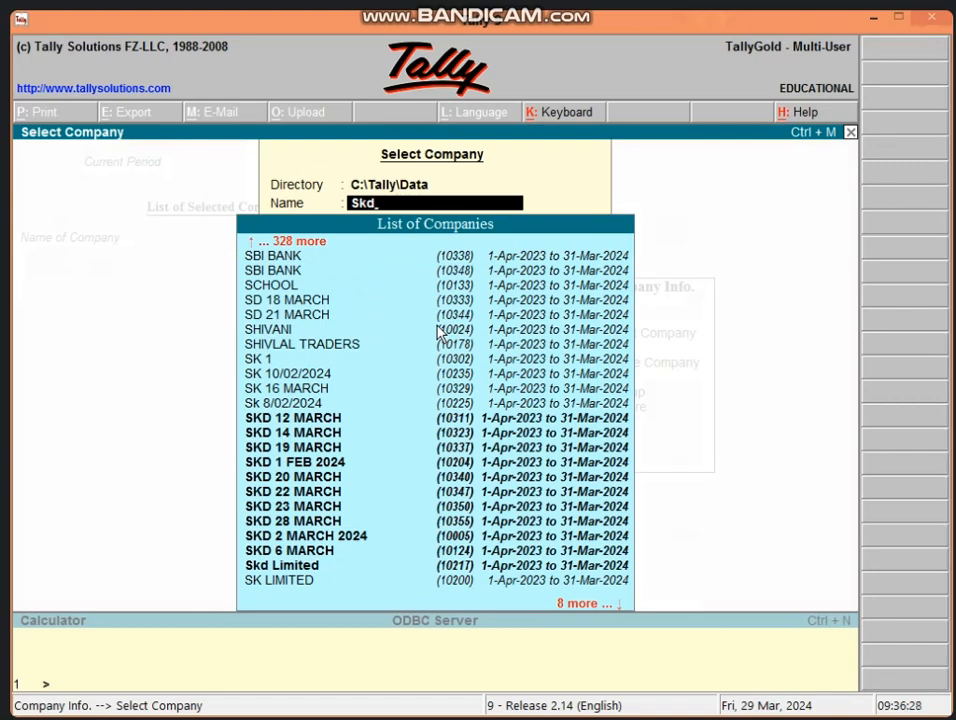
{"action": "key", "text": "Down"}
{"action": "key", "text": "Down"}
{"action": "key", "text": "Down"}
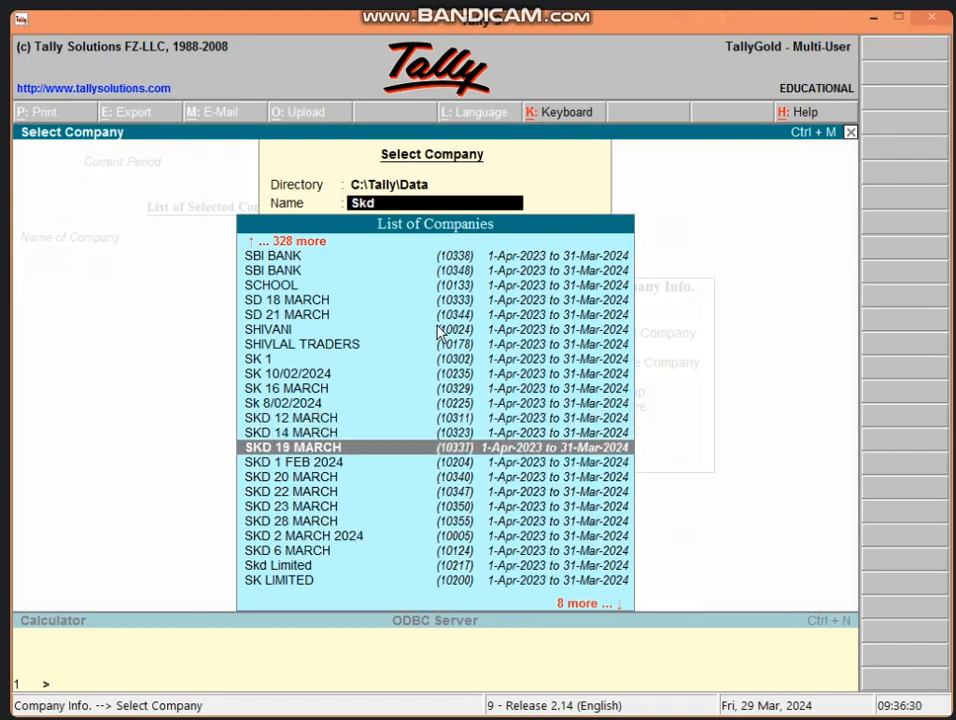
{"action": "key", "text": "Down"}
{"action": "key", "text": "Down"}
{"action": "key", "text": "Down"}
{"action": "key", "text": "Down"}
{"action": "key", "text": "Down"}
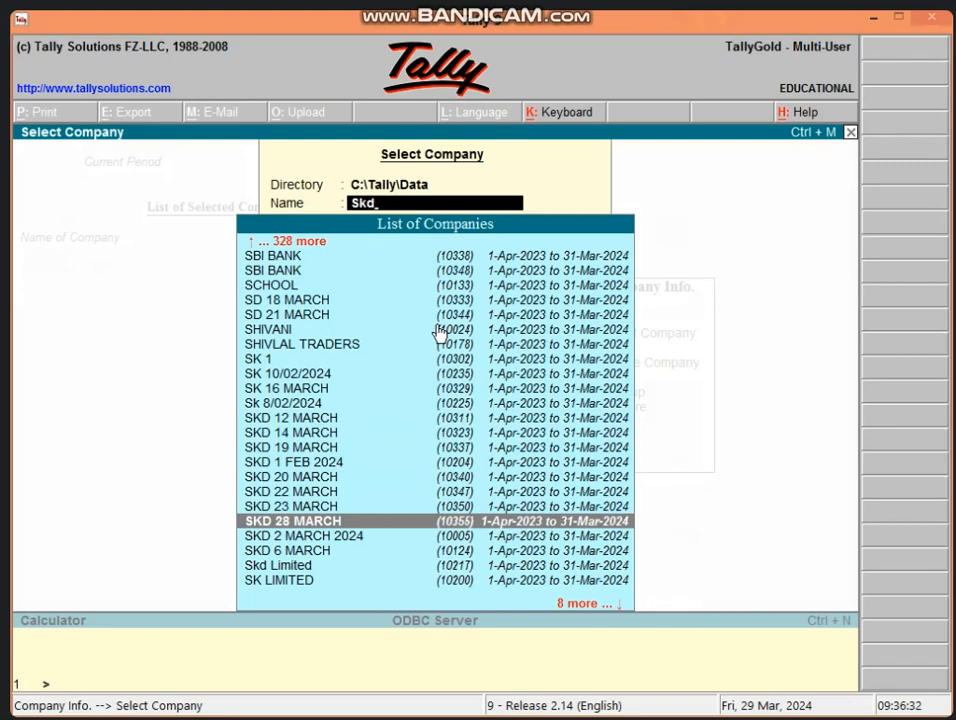
{"action": "key", "text": "Return"}
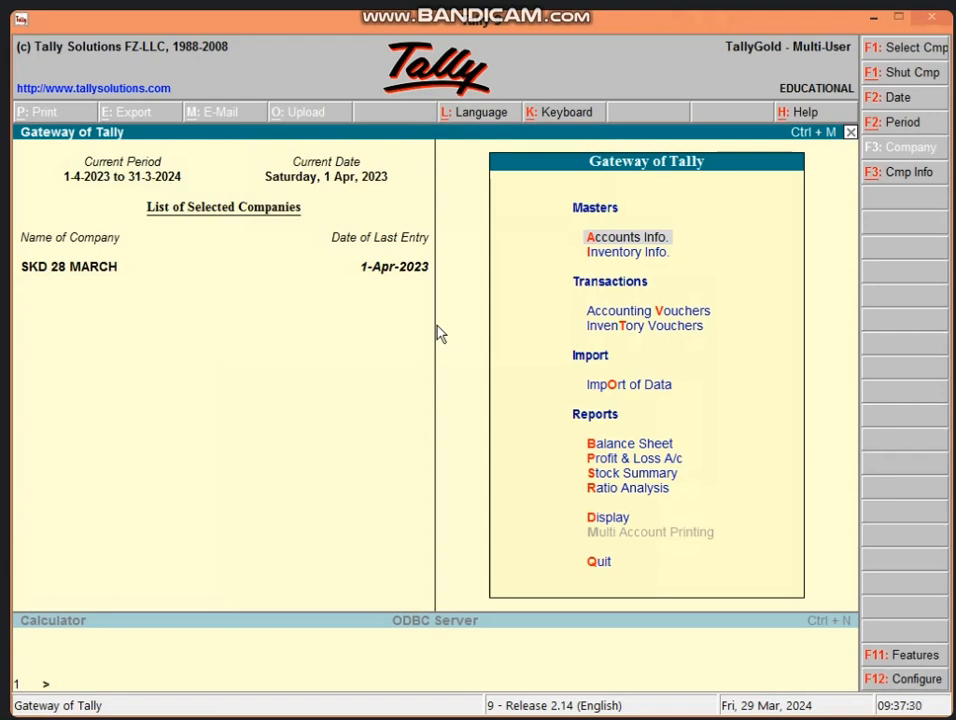
Start a new single ledger and name it PREPAID SALARY
{"action": "key", "text": "Return"}
{"action": "key", "text": "l"}
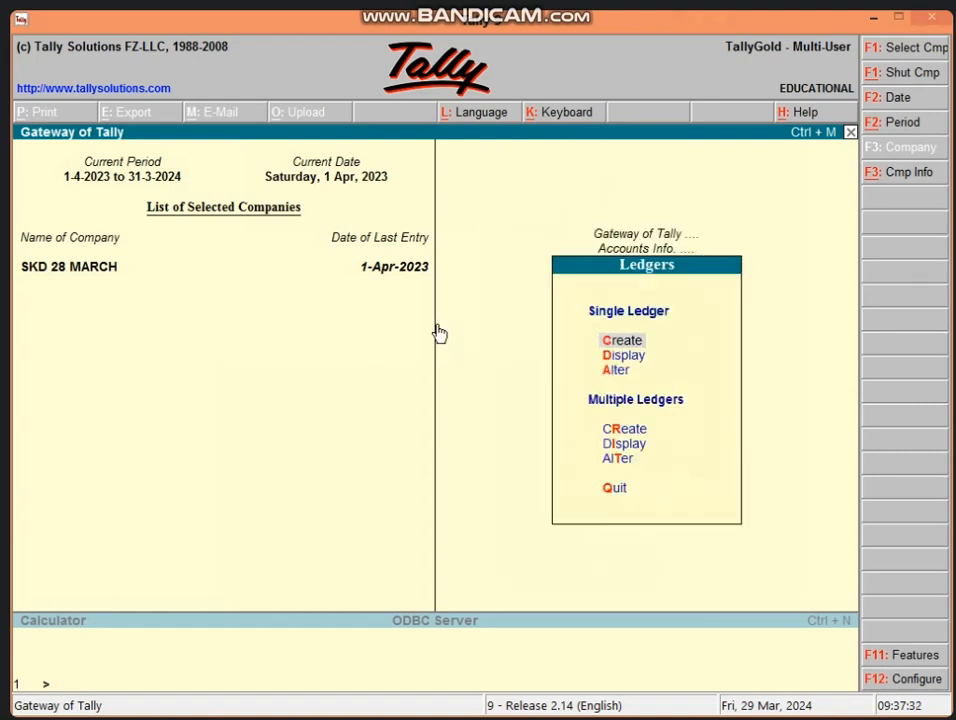
{"action": "key", "text": "Return"}
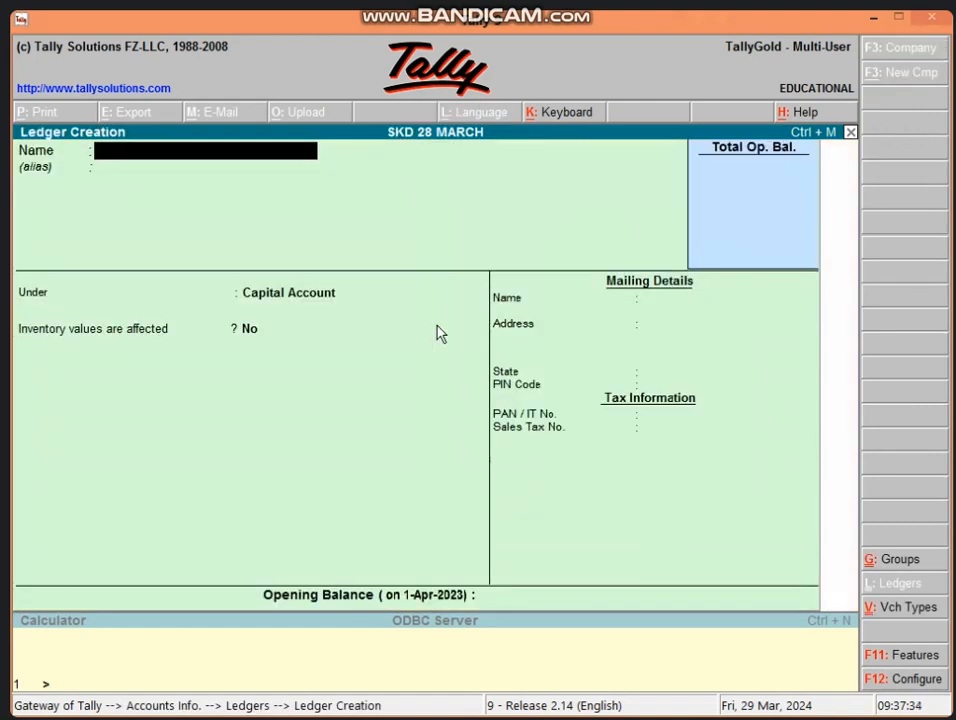
{"action": "type", "text": "PREOAU"}
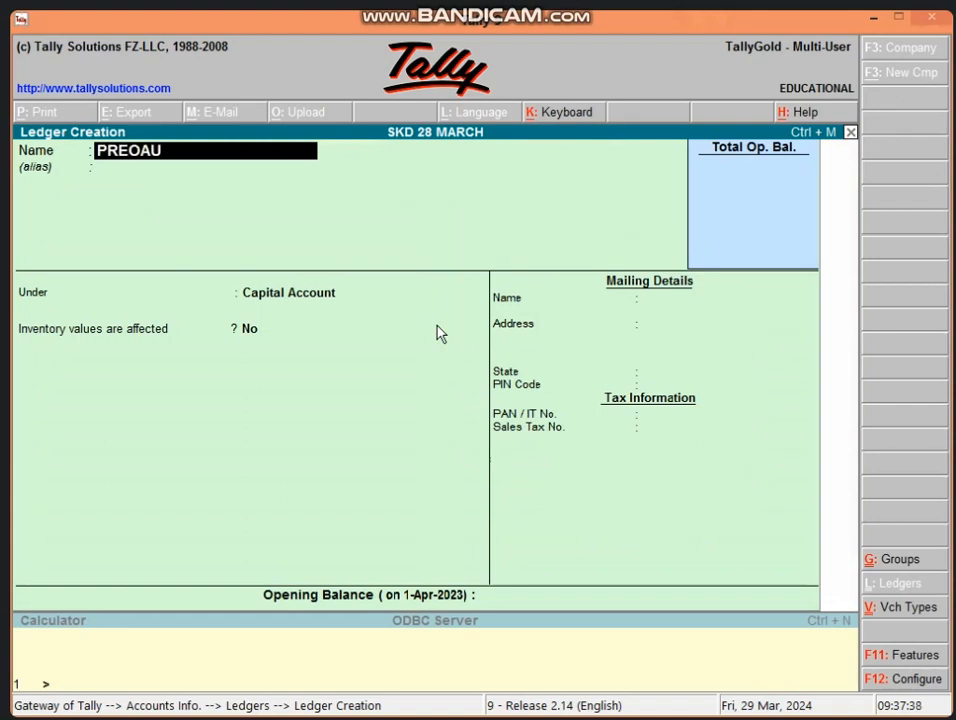
{"action": "key", "text": "BackSpace"}
{"action": "key", "text": "BackSpace"}
{"action": "key", "text": "BackSpace"}
{"action": "type", "text": "PAID"}
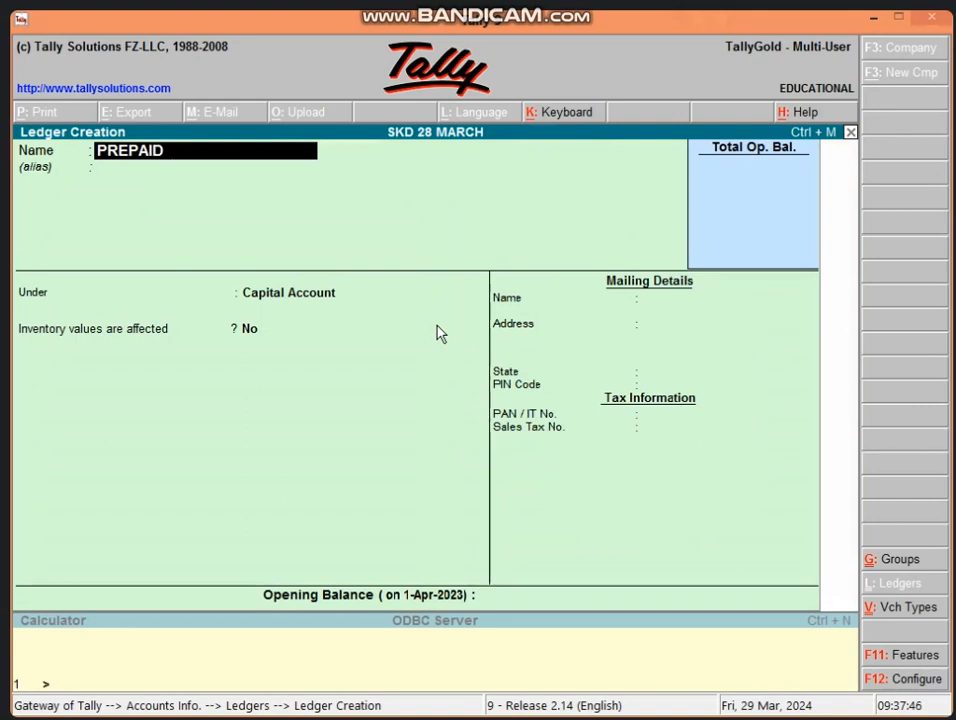
{"action": "type", "text": " SAKARTY"}
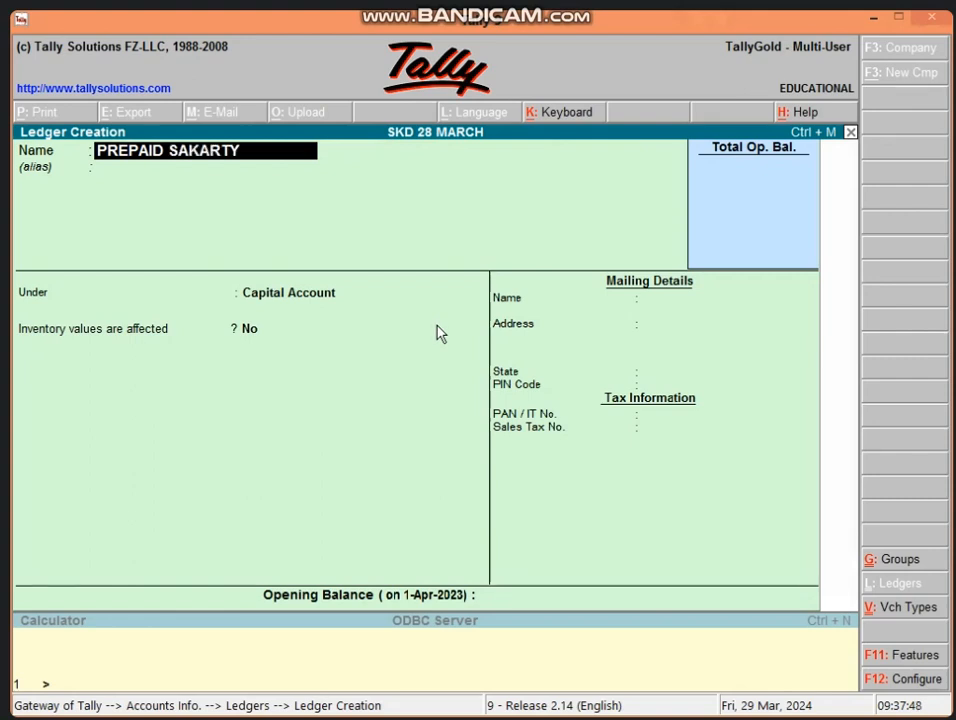
{"action": "key", "text": "BackSpace"}
{"action": "key", "text": "BackSpace"}
{"action": "key", "text": "BackSpace"}
{"action": "key", "text": "BackSpace"}
{"action": "key", "text": "BackSpace"}
{"action": "key", "text": "BackSpace"}
{"action": "type", "text": "ALARY"}
{"action": "key", "text": "Return"}
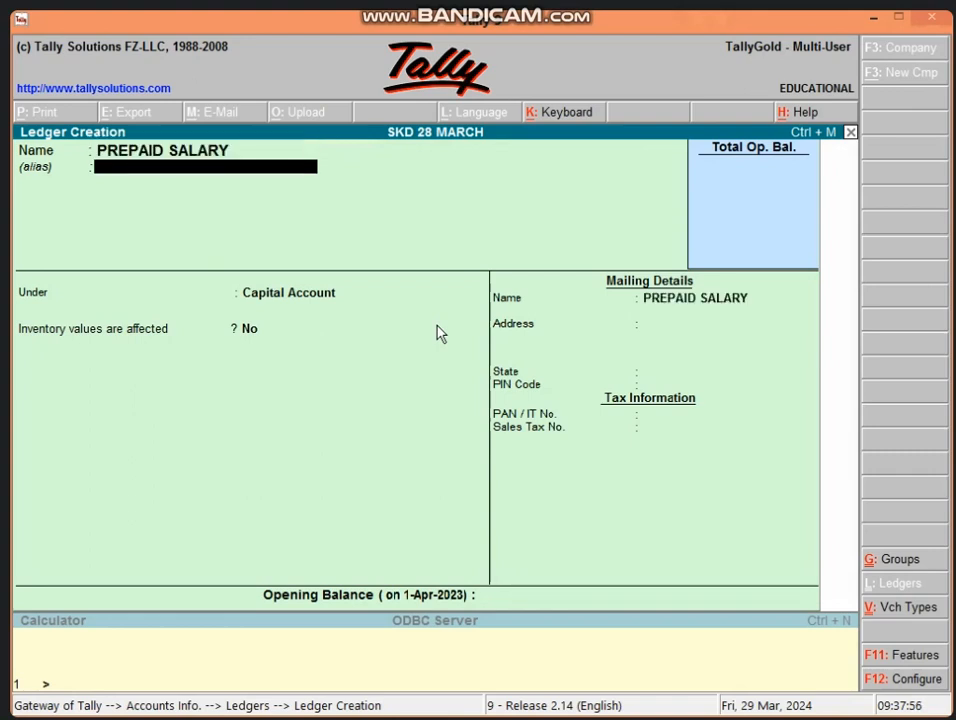
Place the PREPAID SALARY ledger under Current Assets, save it without an opening balance, and return to the Gateway of Tally
{"action": "key", "text": "Return"}
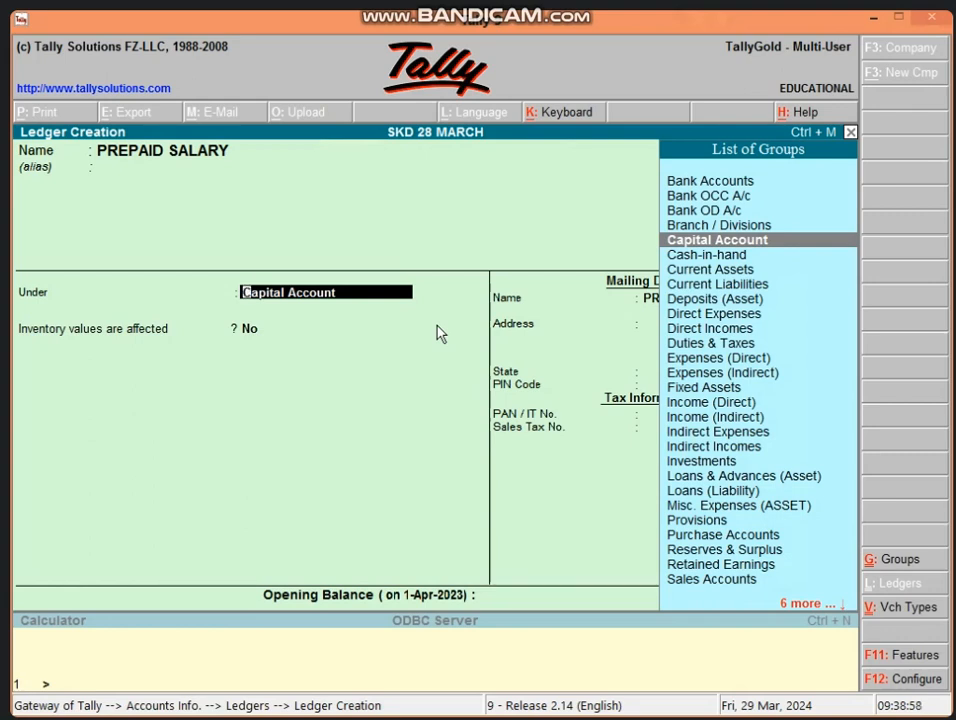
{"action": "type", "text": "C"}
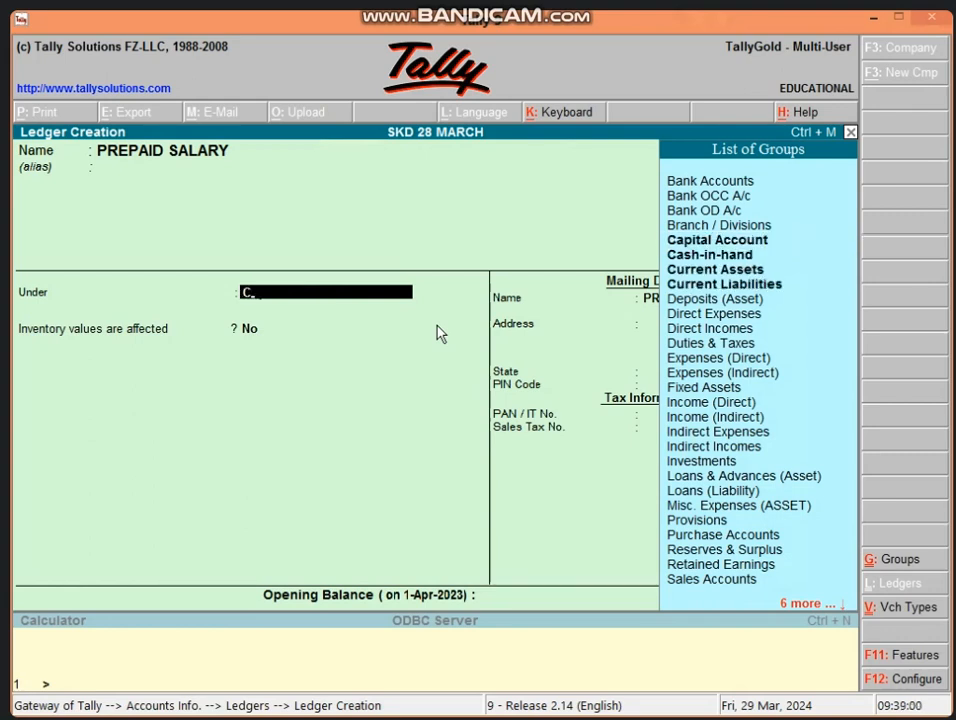
{"action": "key", "text": "Down"}
{"action": "key", "text": "Down"}
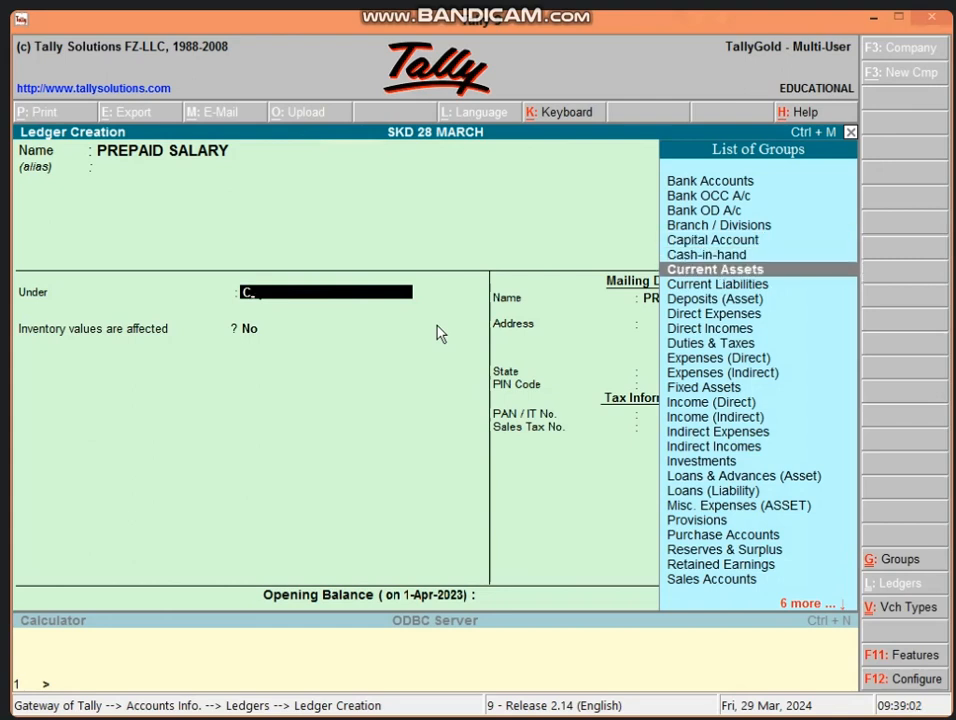
{"action": "key", "text": "Return"}
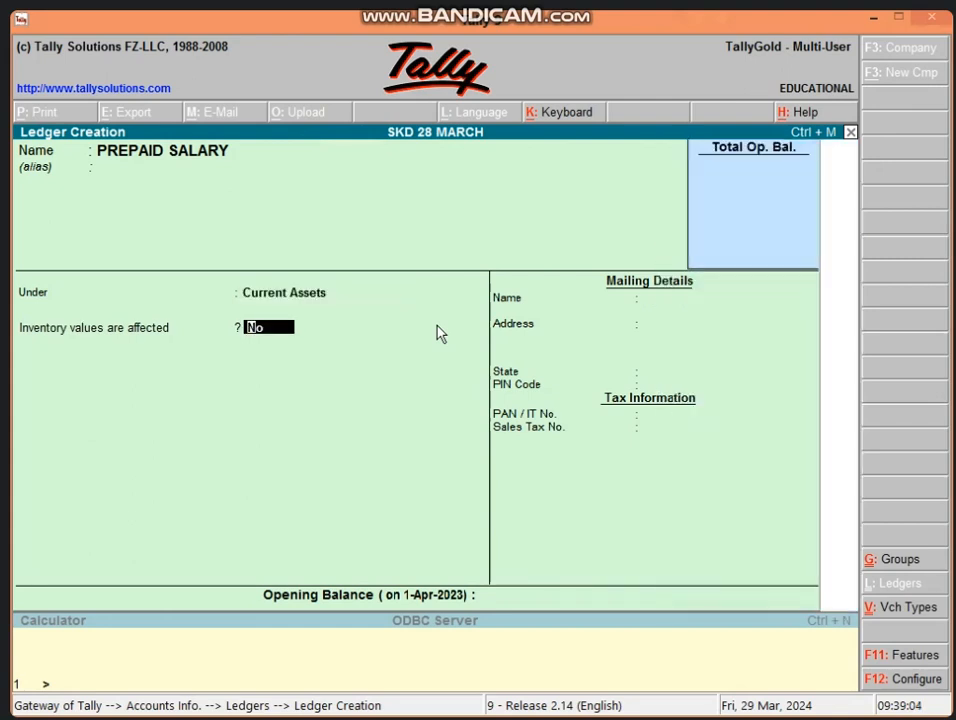
{"action": "key", "text": "Return"}
{"action": "key", "text": "Return"}
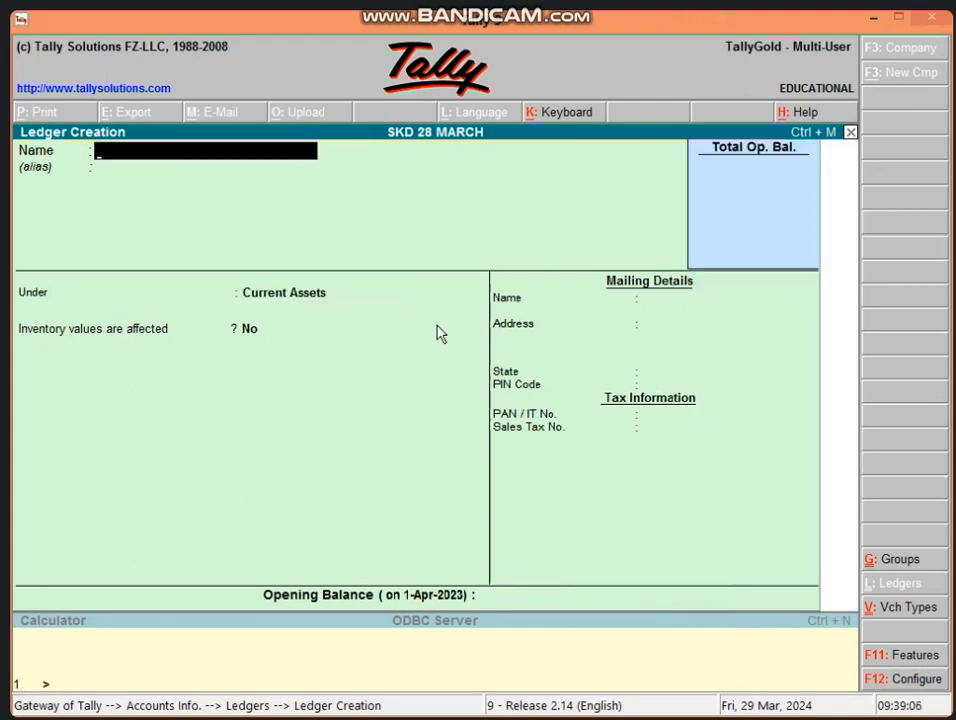
{"action": "key", "text": "Escape"}
{"action": "key", "text": "Return"}
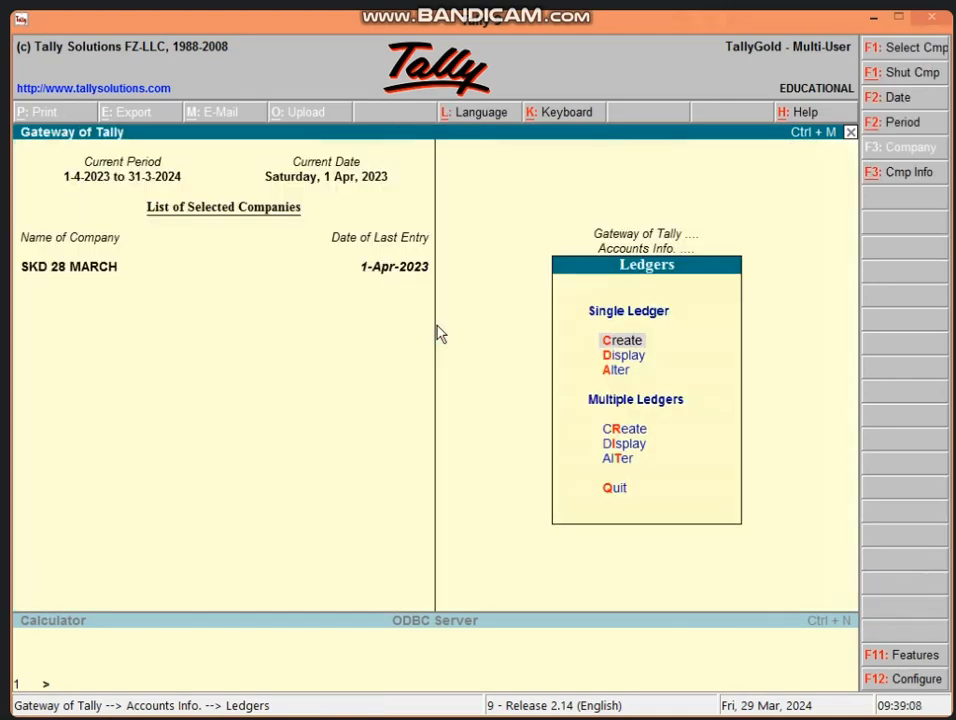
{"action": "key", "text": "Escape"}
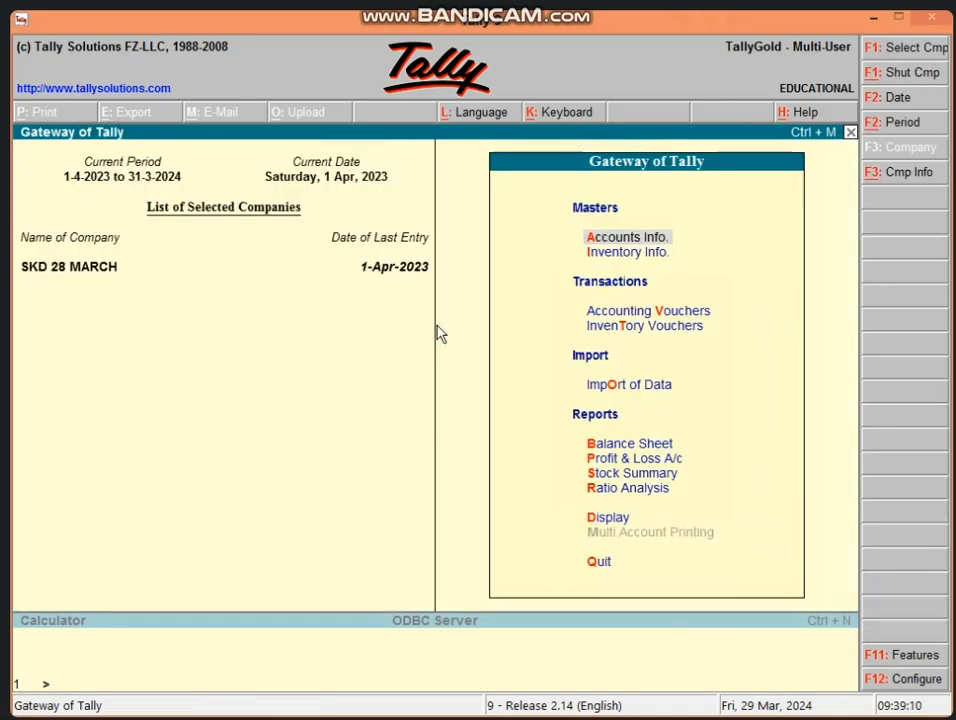
Open a new payment voucher and debit PREPAID SALARY with 6000
{"action": "key", "text": "v"}
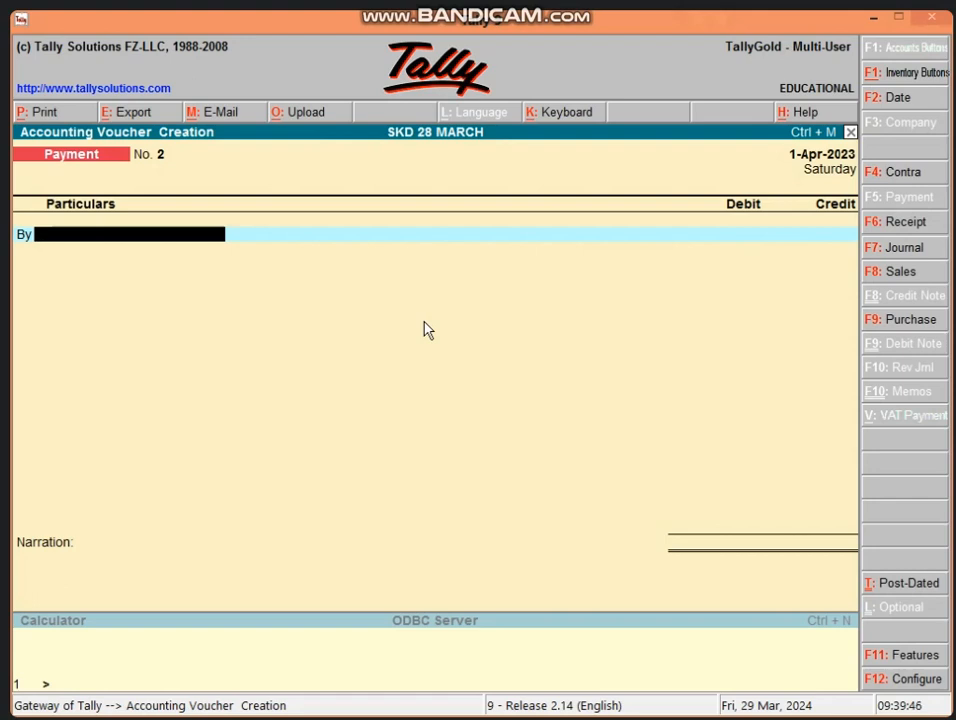
{"action": "type", "text": "P"}
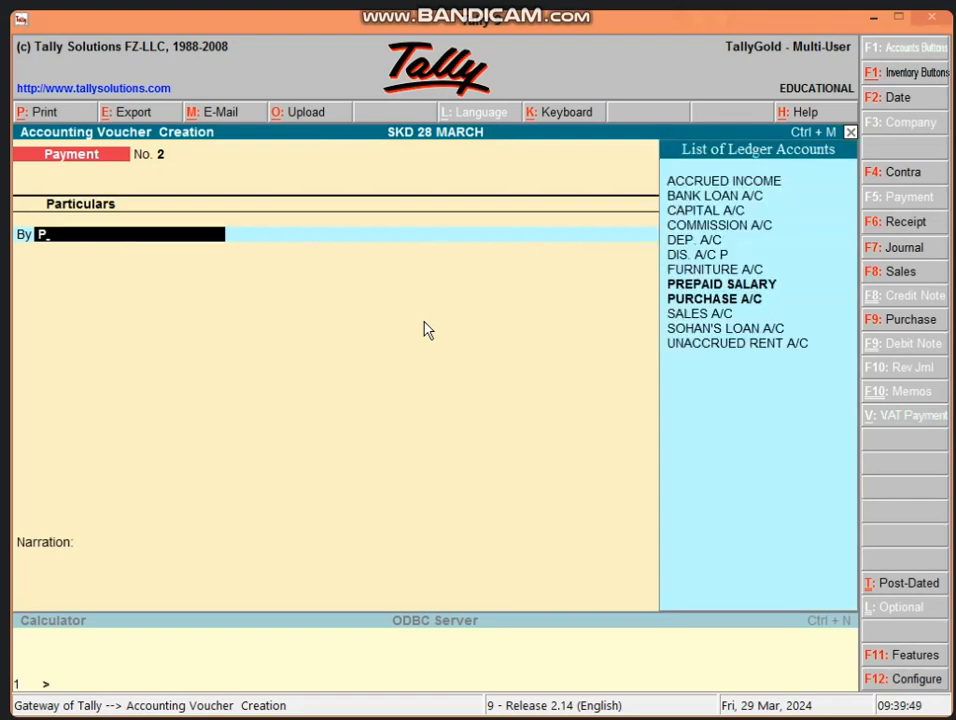
{"action": "key", "text": "Down"}
{"action": "key", "text": "Up"}
{"action": "key", "text": "Return"}
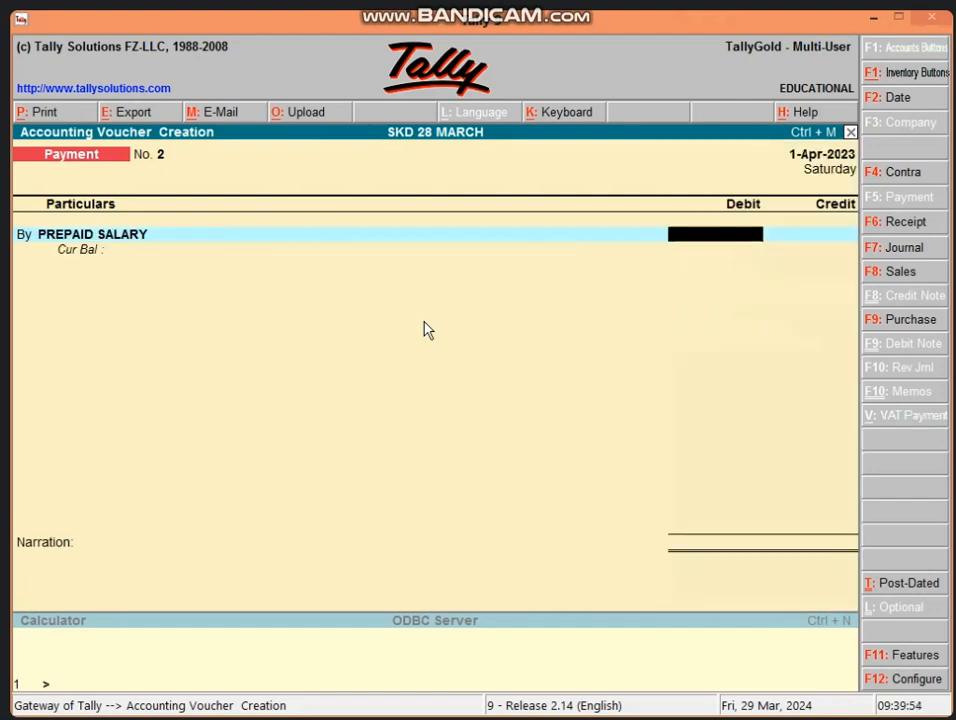
{"action": "type", "text": "6000"}
{"action": "key", "text": "Return"}
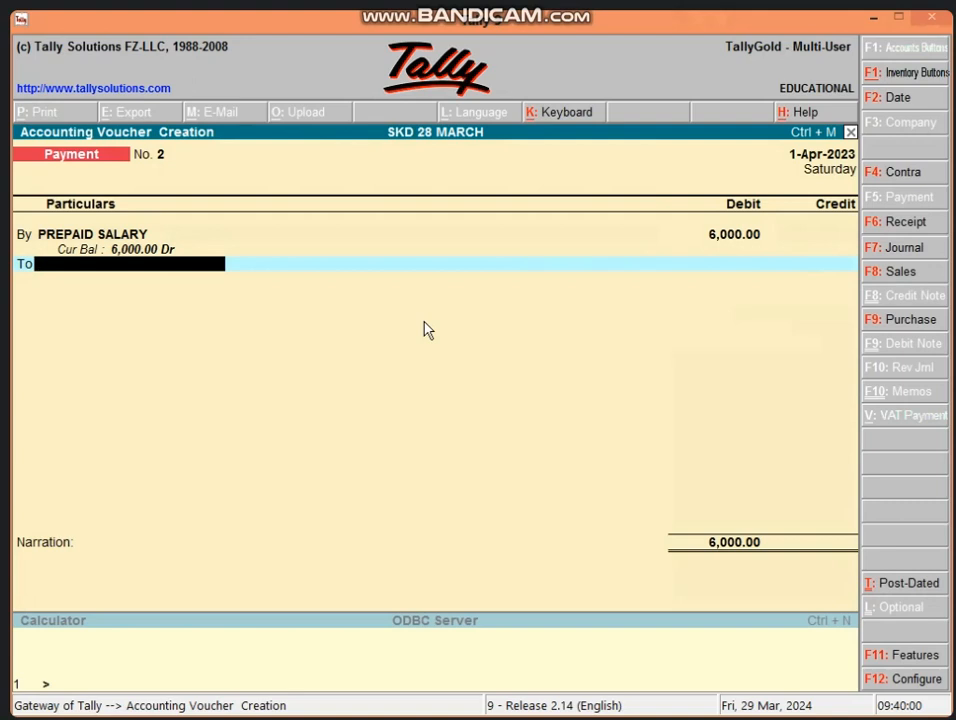
Credit Cash with the same 6,000.00 and save the payment voucher without a narration
{"action": "type", "text": "C"}
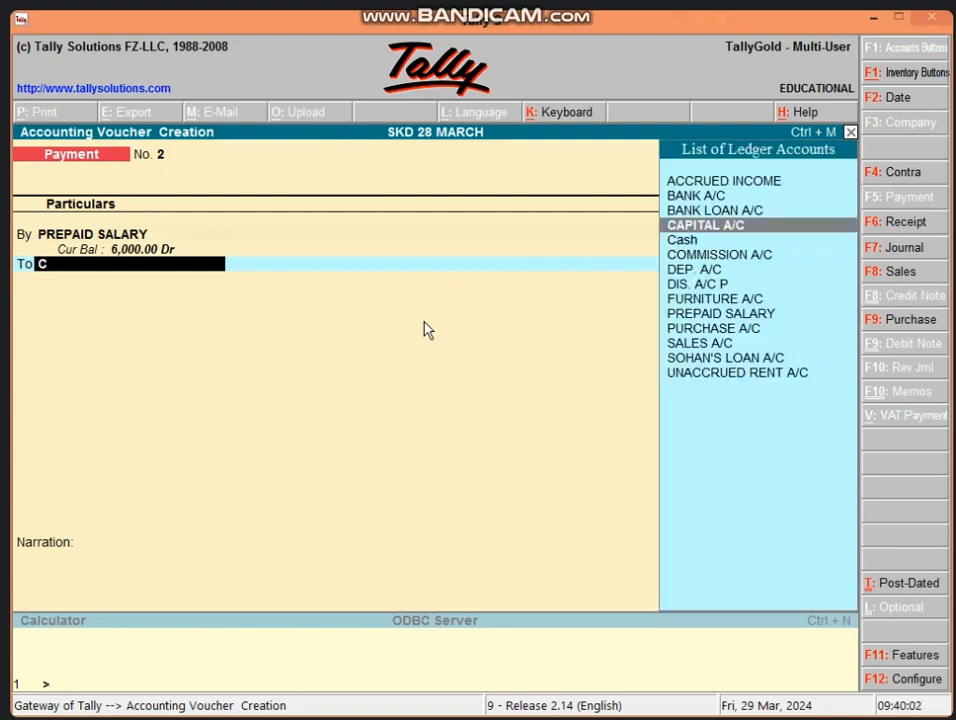
{"action": "key", "text": "Down"}
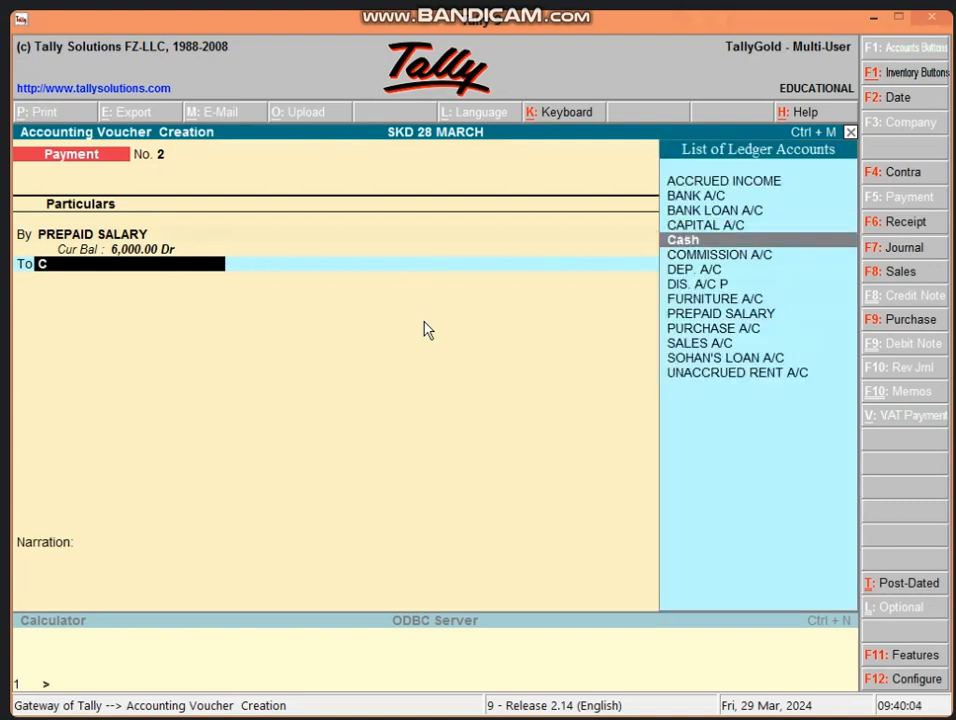
{"action": "key", "text": "Return"}
{"action": "key", "text": "Return"}
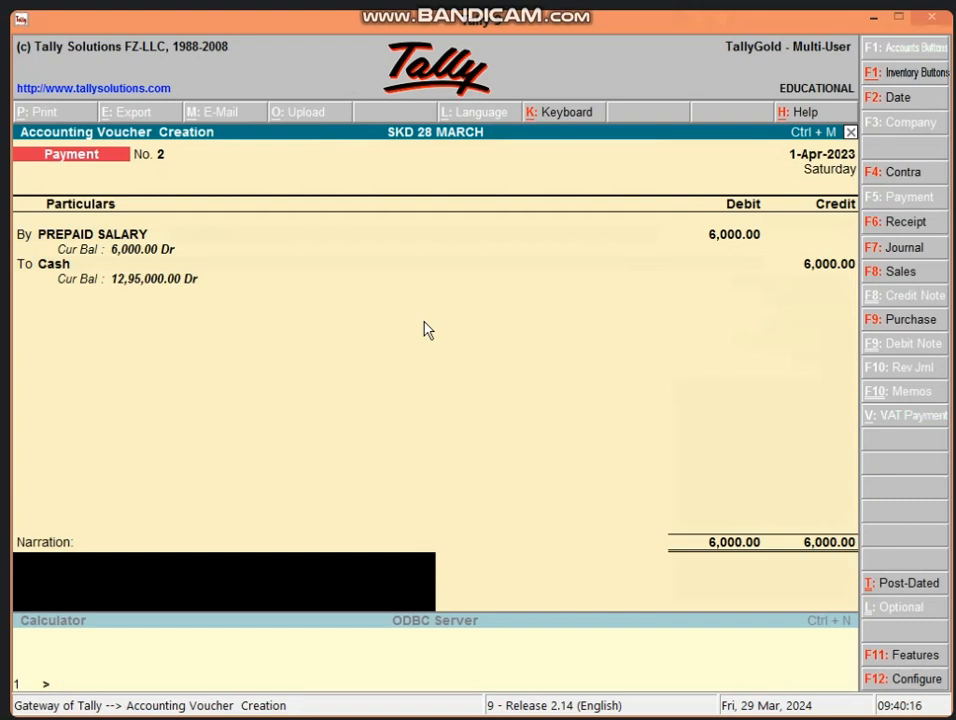
{"action": "key", "text": "Return"}
{"action": "key", "text": "Return"}
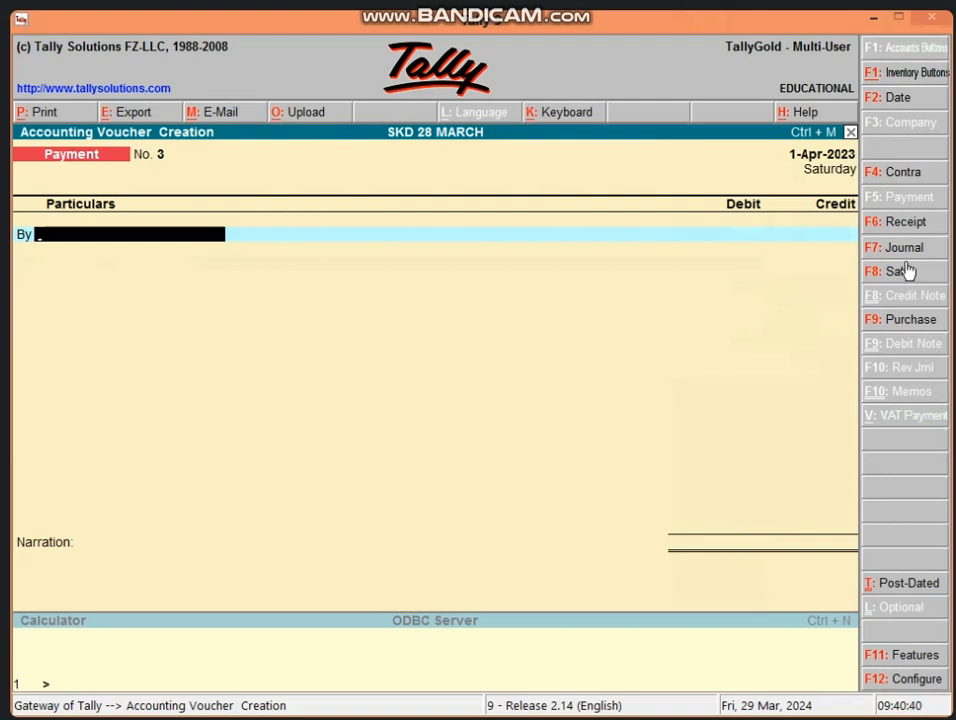
{"action": "key", "text": "F7"}
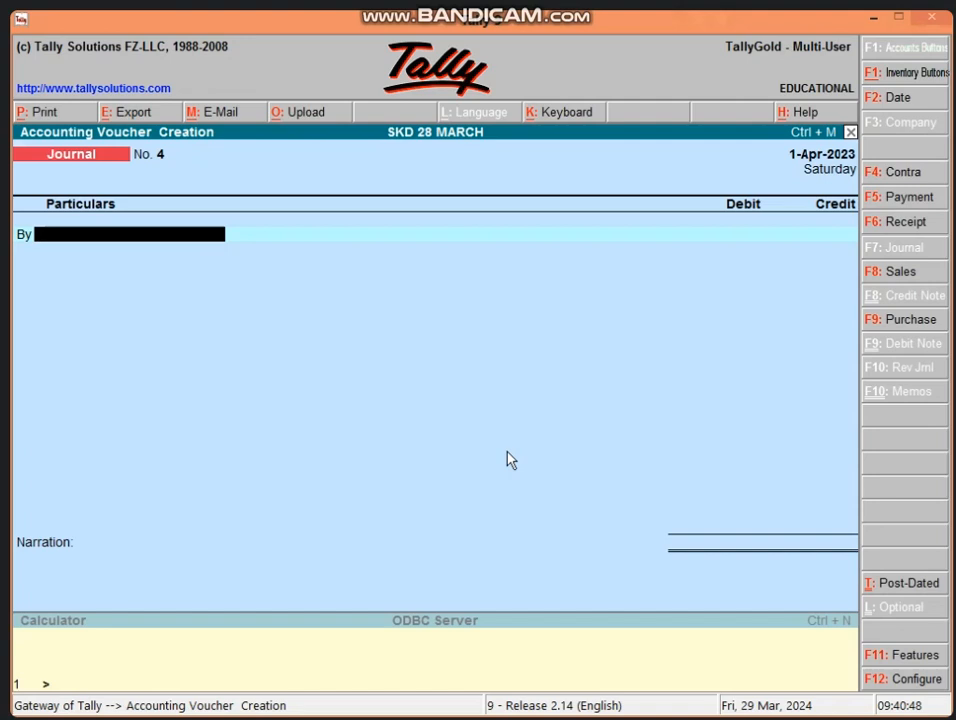
{"action": "key", "text": "alt+c"}
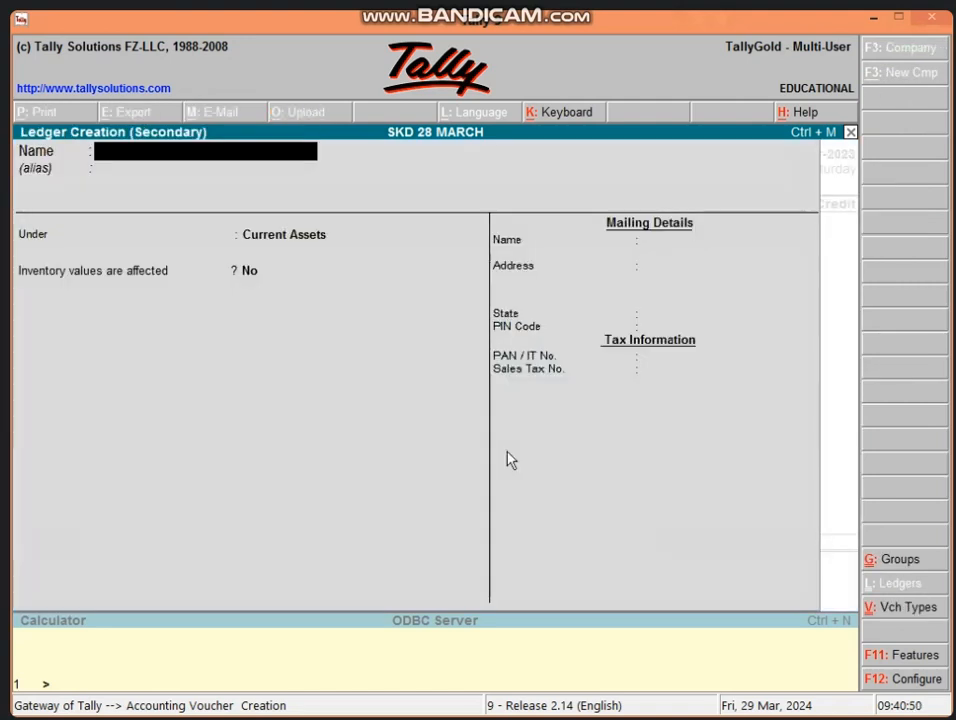
{"action": "type", "text": "COMMI"}
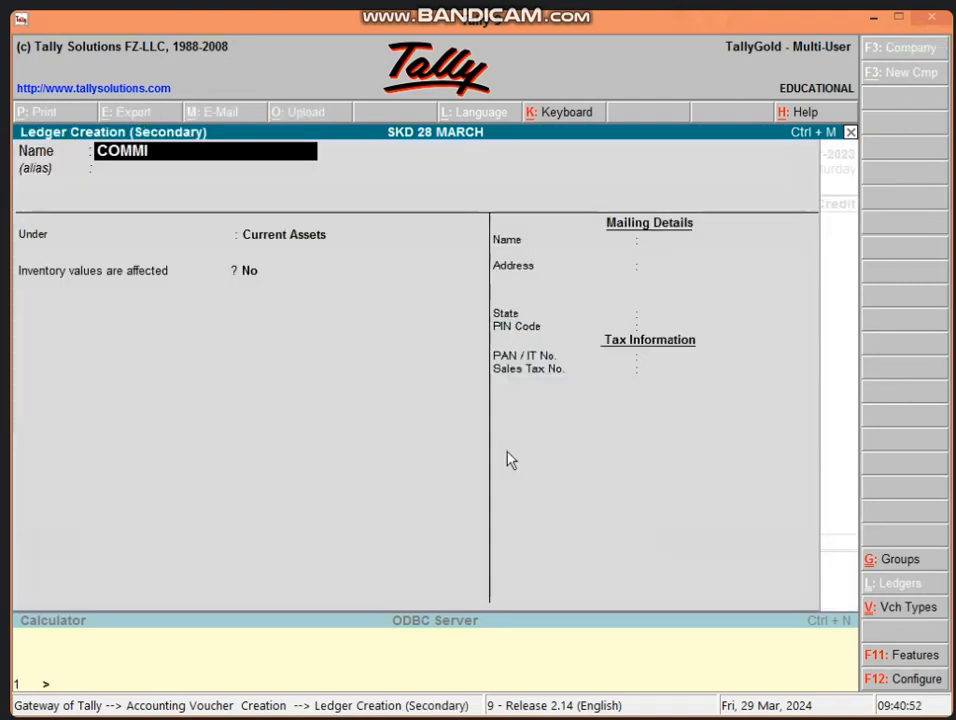
{"action": "type", "text": "SSION A"}
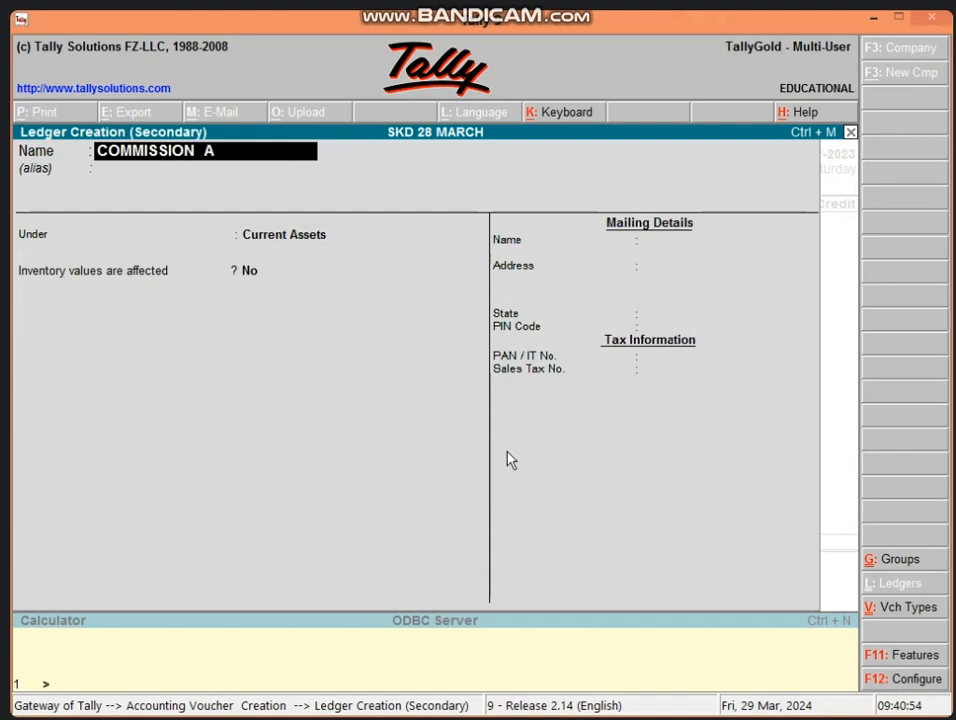
{"action": "type", "text": "/C"}
{"action": "key", "text": "Return"}
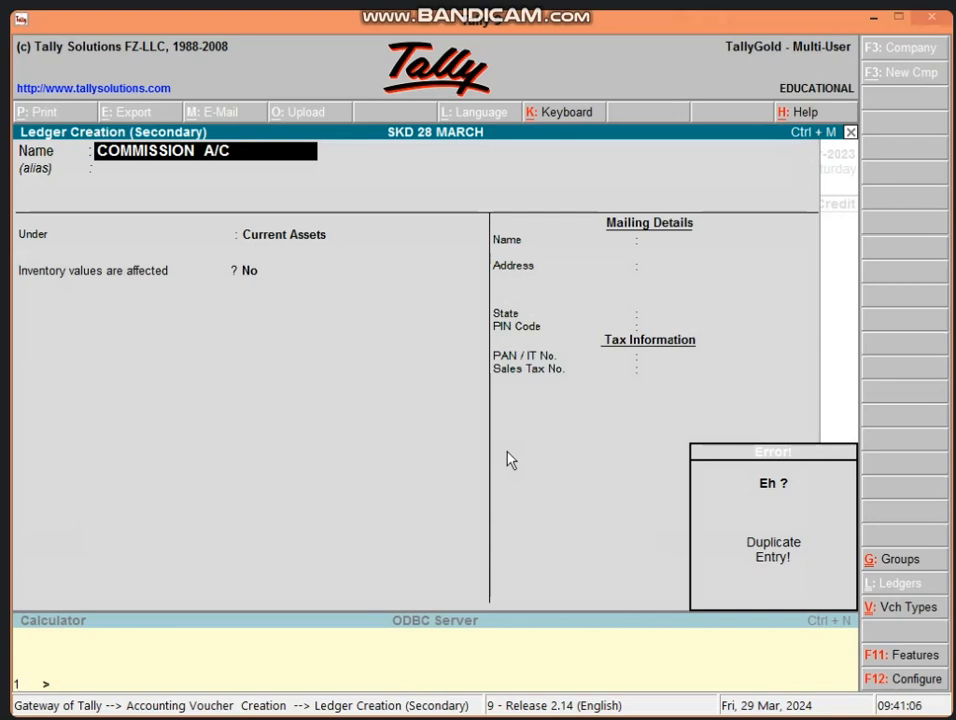
{"action": "key", "text": "Escape"}
{"action": "key", "text": "Escape"}
{"action": "key", "text": "Return"}
{"action": "key", "text": "Escape"}
{"action": "key", "text": "Return"}
{"action": "key", "text": "Escape"}
{"action": "key", "text": "Escape"}
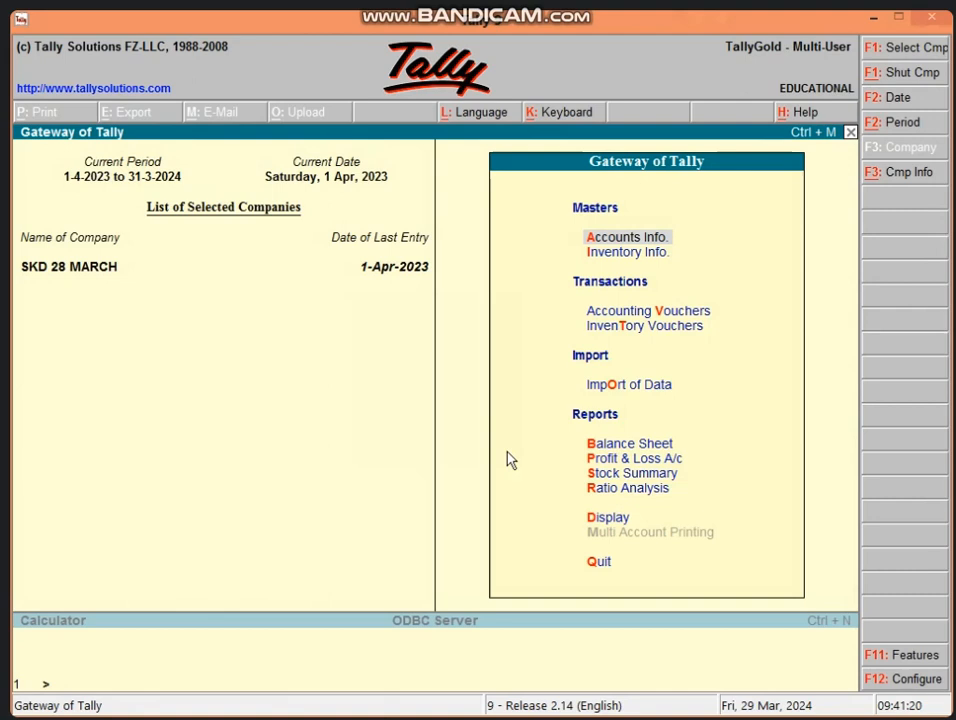
Review the names and parent groups of all existing ledgers, including COMMISSION A/C, and return to the Gateway of Tally without changes
{"action": "key", "text": "Return"}
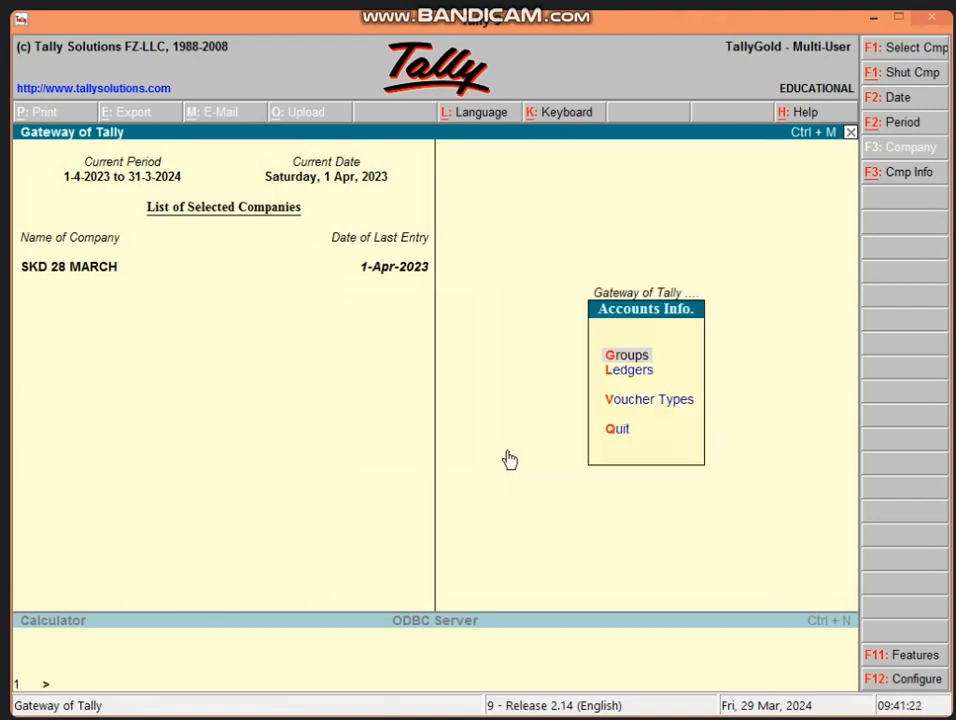
{"action": "key", "text": "l"}
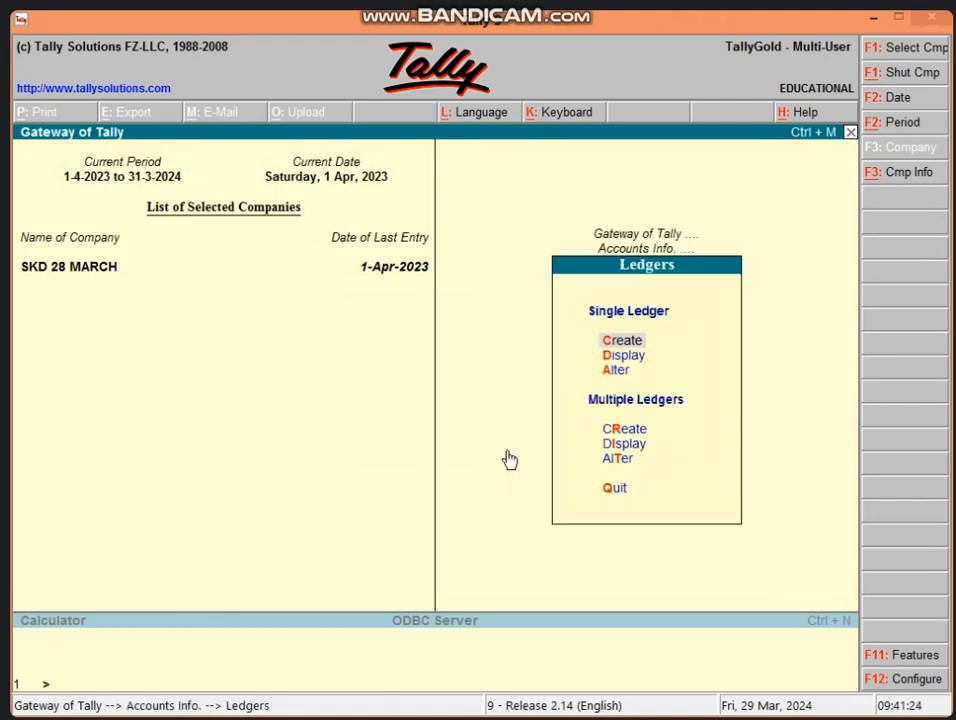
{"action": "key", "text": "r"}
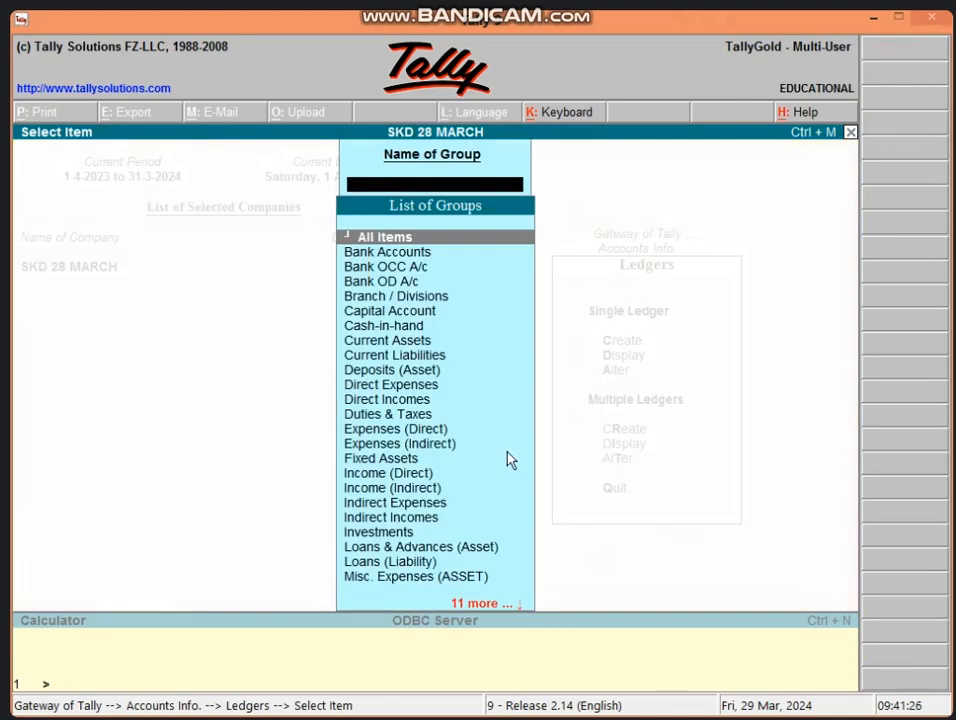
{"action": "key", "text": "Return"}
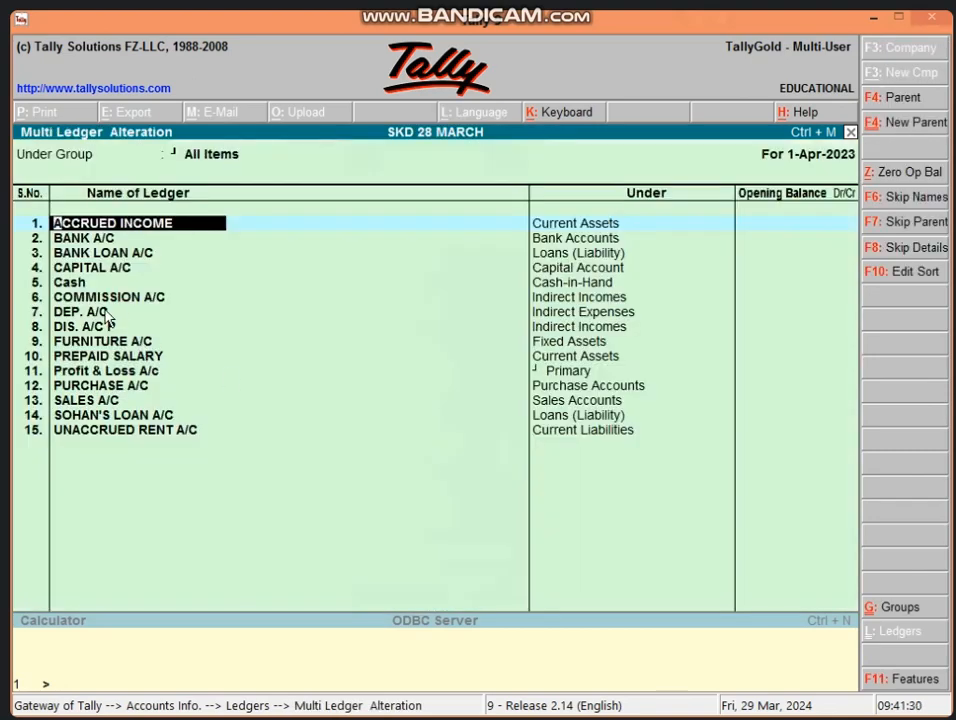
{"action": "key", "text": "Down"}
{"action": "key", "text": "Down"}
{"action": "key", "text": "Down"}
{"action": "key", "text": "Down"}
{"action": "key", "text": "Down"}
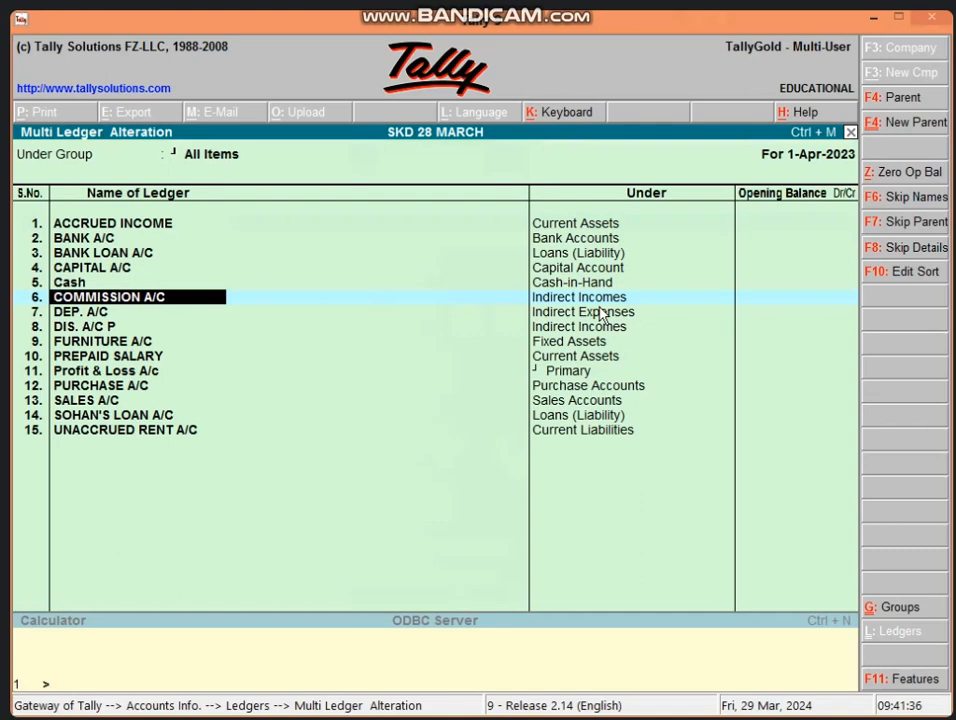
{"action": "key", "text": "Escape"}
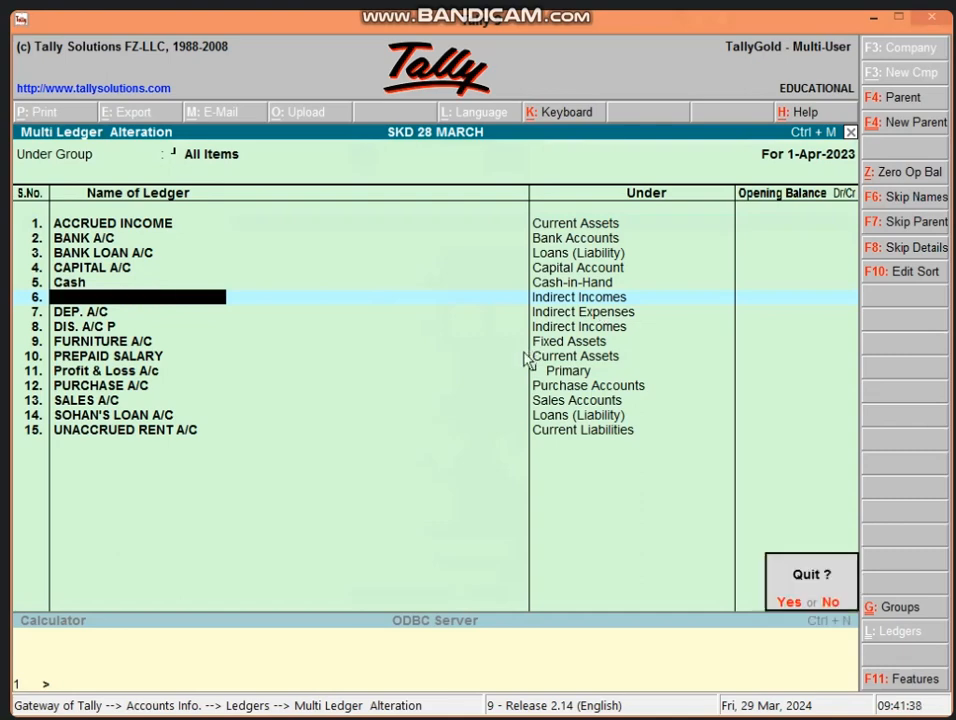
{"action": "key", "text": "y"}
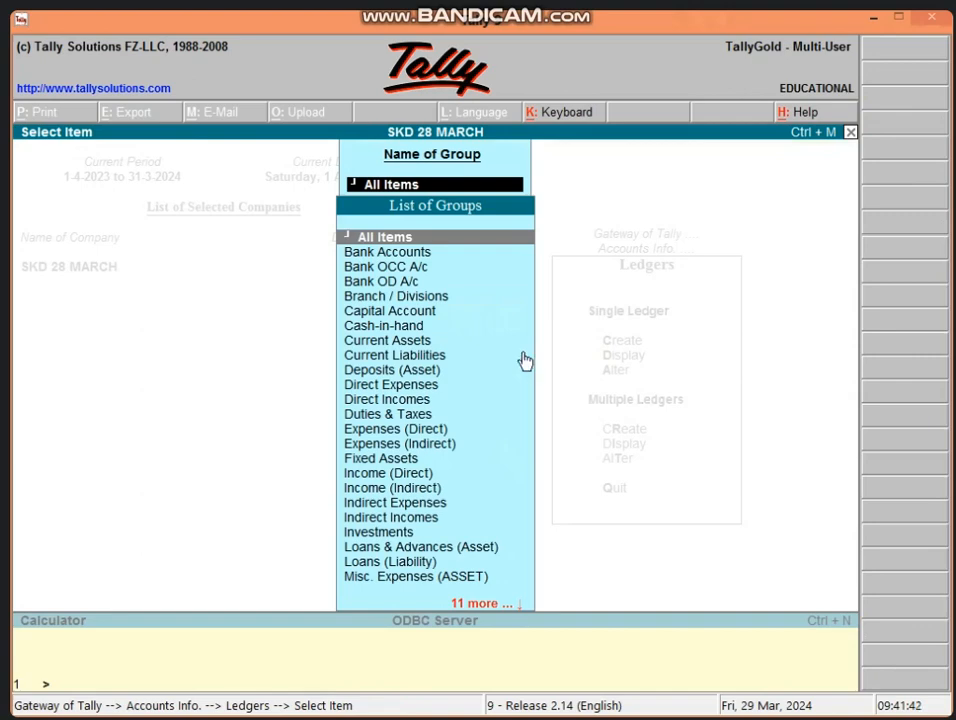
{"action": "key", "text": "Escape"}
{"action": "key", "text": "Escape"}
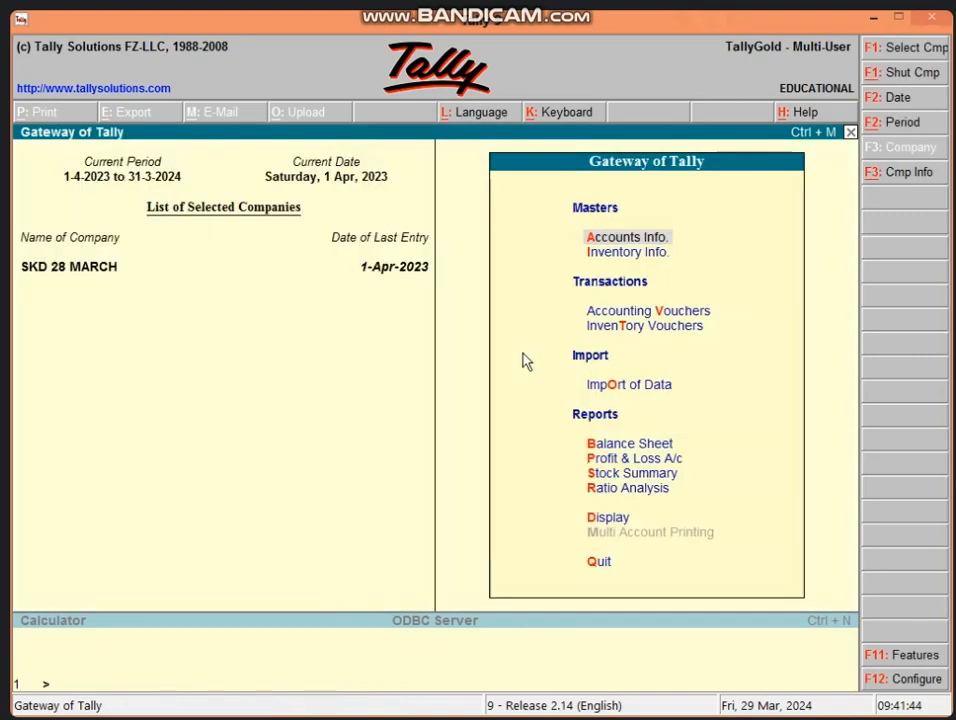
Open a new journal voucher and create a COMM. A/C ledger under Indirect Expenses as its debit account
{"action": "key", "text": "v"}
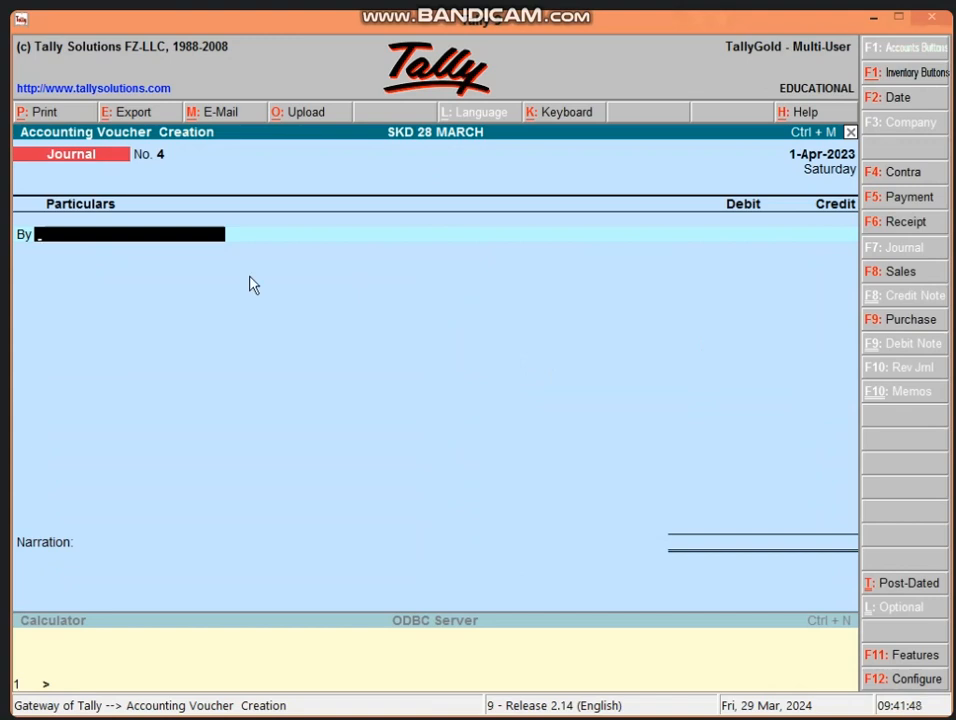
{"action": "key", "text": "alt+c"}
{"action": "type", "text": "CO"}
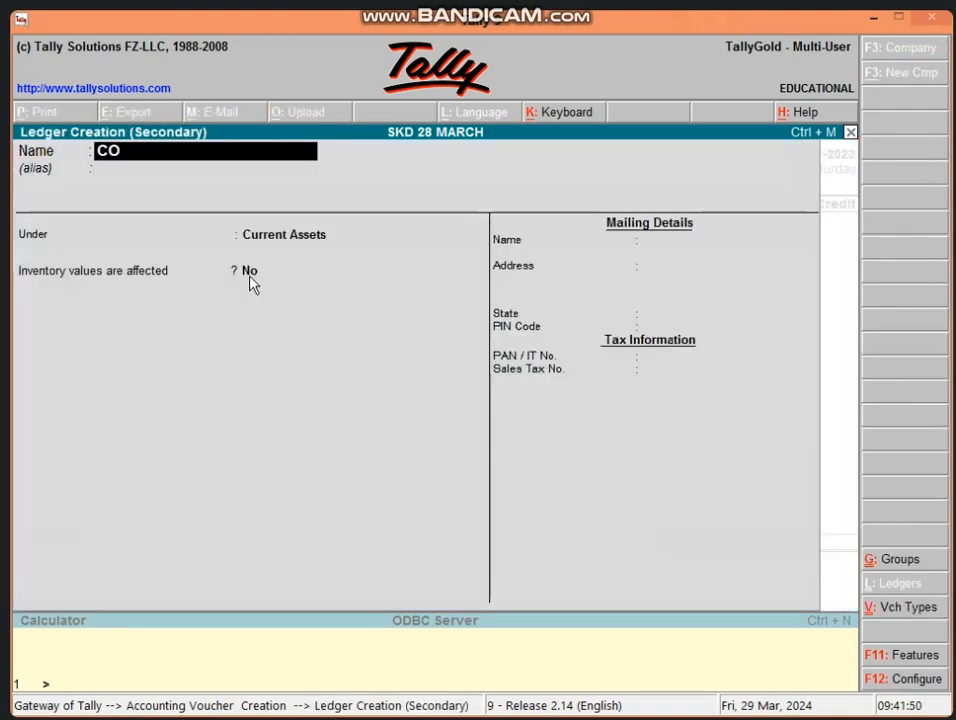
{"action": "type", "text": "MM. A/C"}
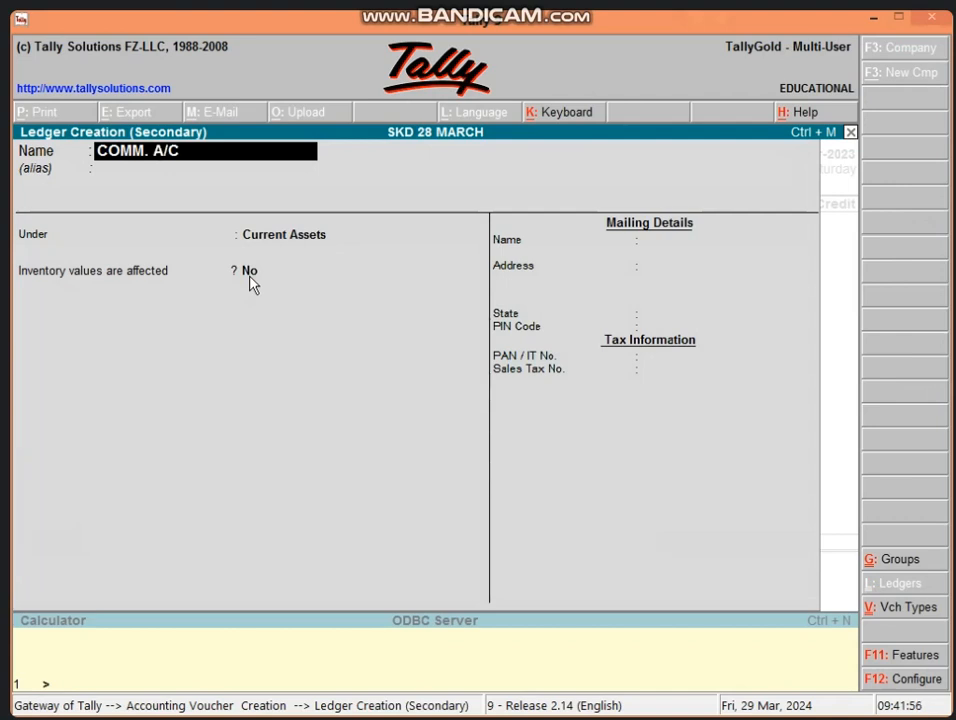
{"action": "key", "text": "Return"}
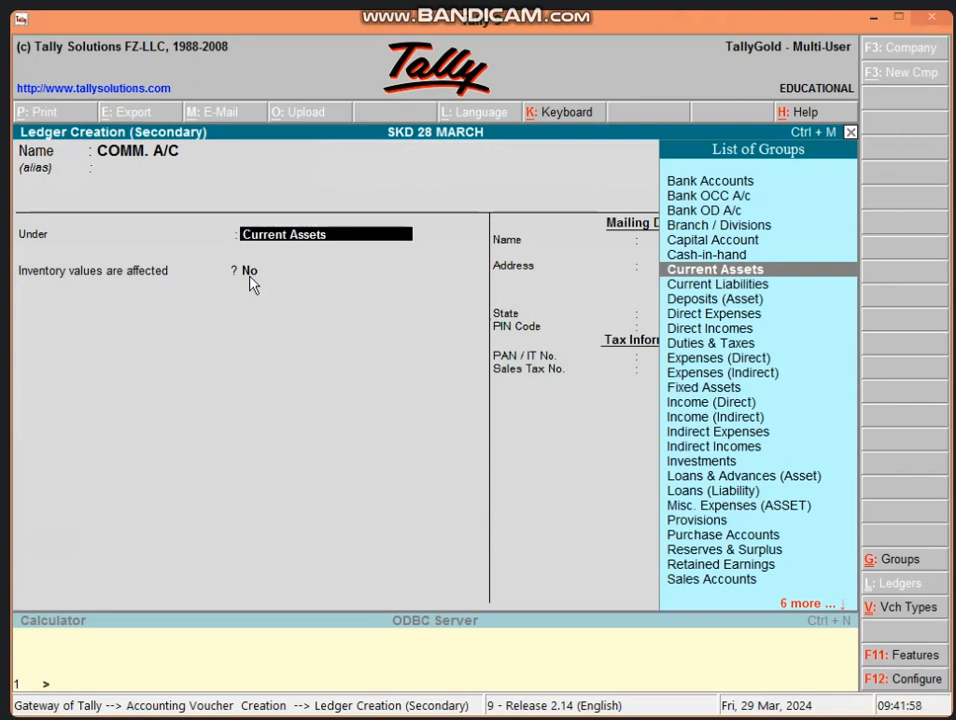
{"action": "type", "text": "IN"}
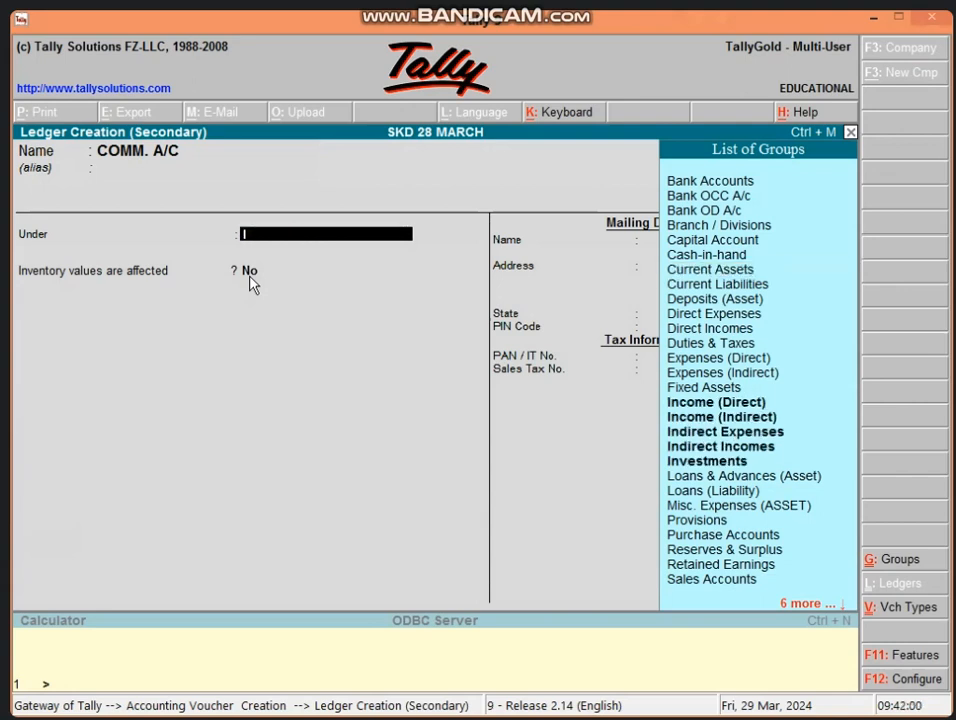
{"action": "key", "text": "Down"}
{"action": "key", "text": "Down"}
{"action": "key", "text": "Down"}
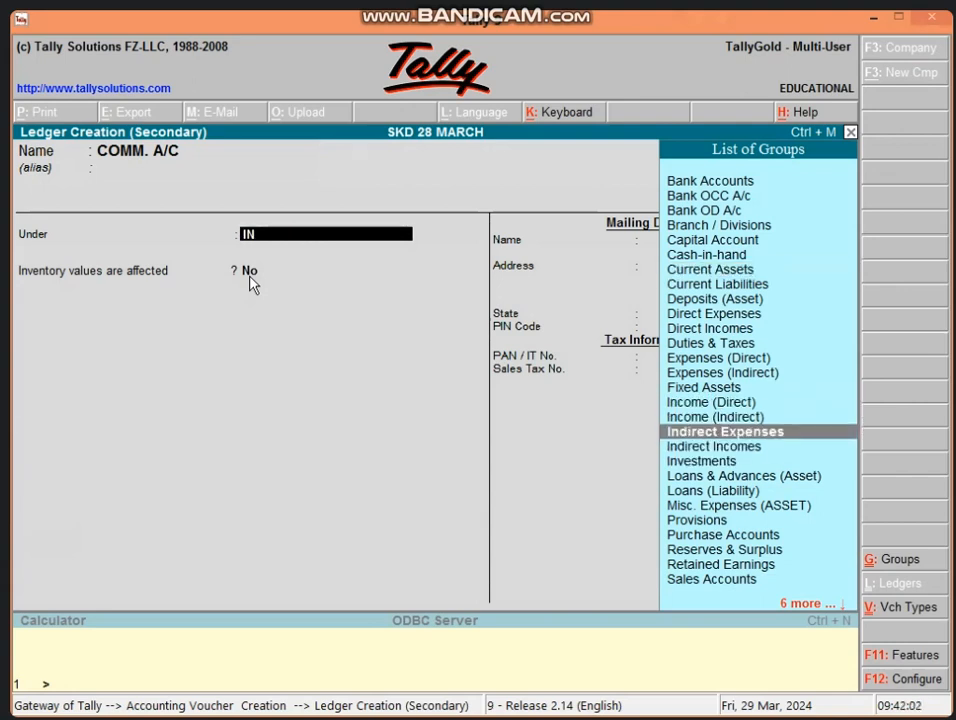
{"action": "key", "text": "Return"}
{"action": "key", "text": "Return"}
{"action": "key", "text": "Return"}
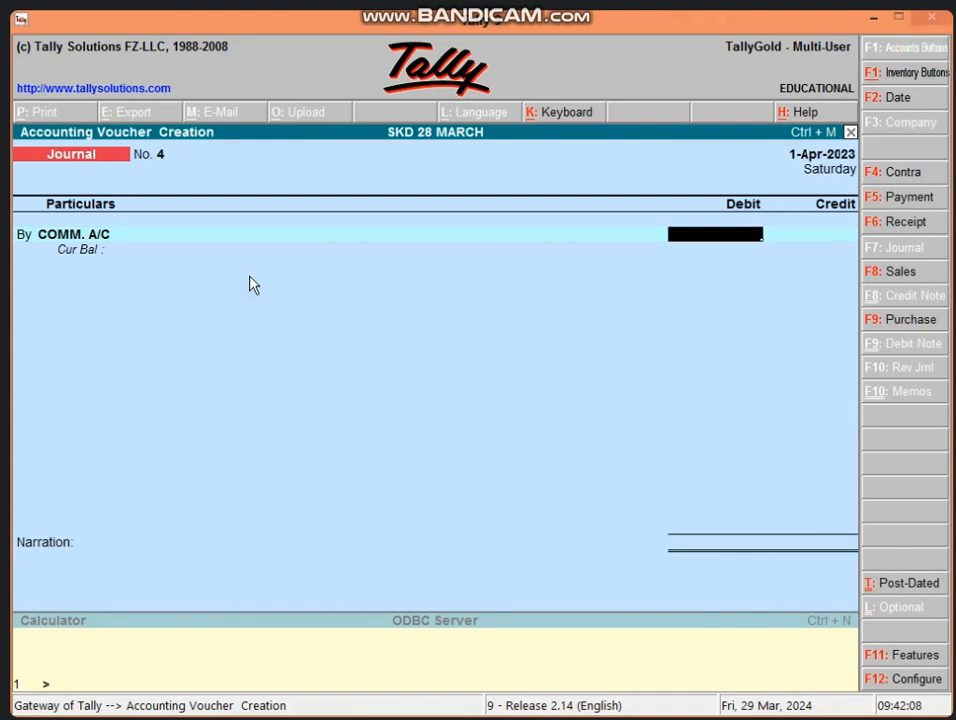
Debit COMM. A/C with 5000 in the journal voucher
{"action": "type", "text": "5000"}
{"action": "key", "text": "Return"}
{"action": "key", "text": "Return"}
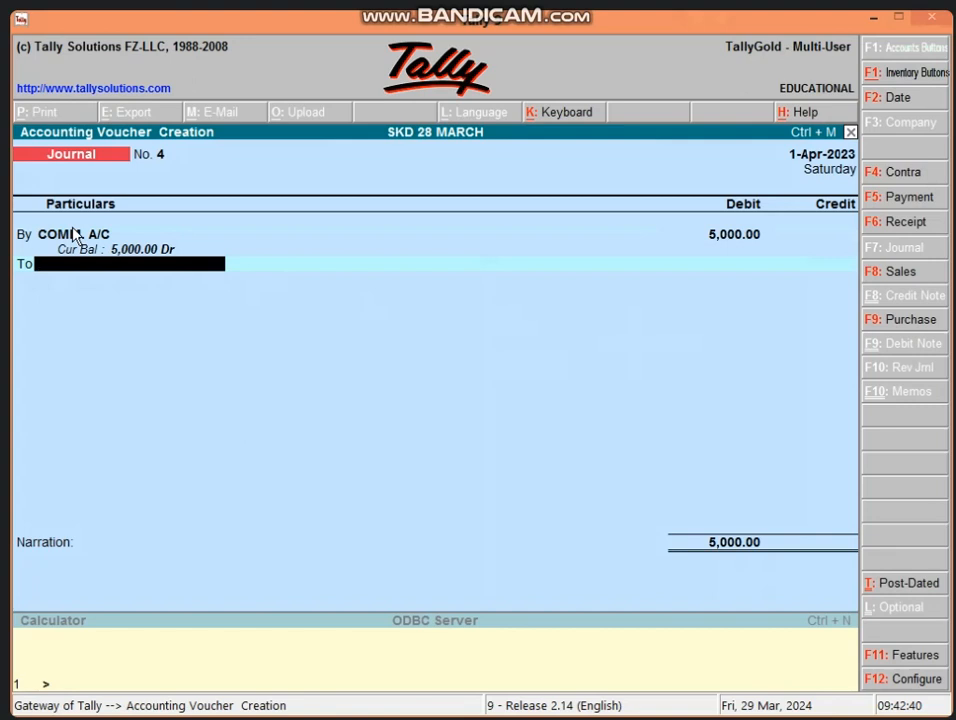
Create an OUTSTANDING EXP ledger under Current Liabilities as the credit account of the journal voucher
{"action": "key", "text": "alt+c"}
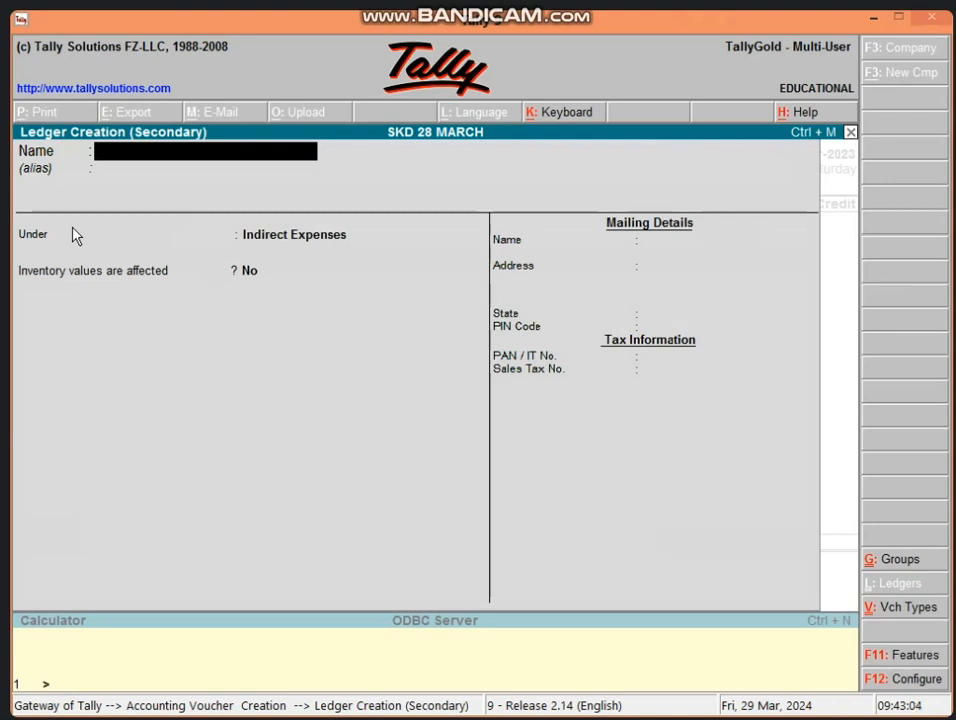
{"action": "type", "text": "OUTS"}
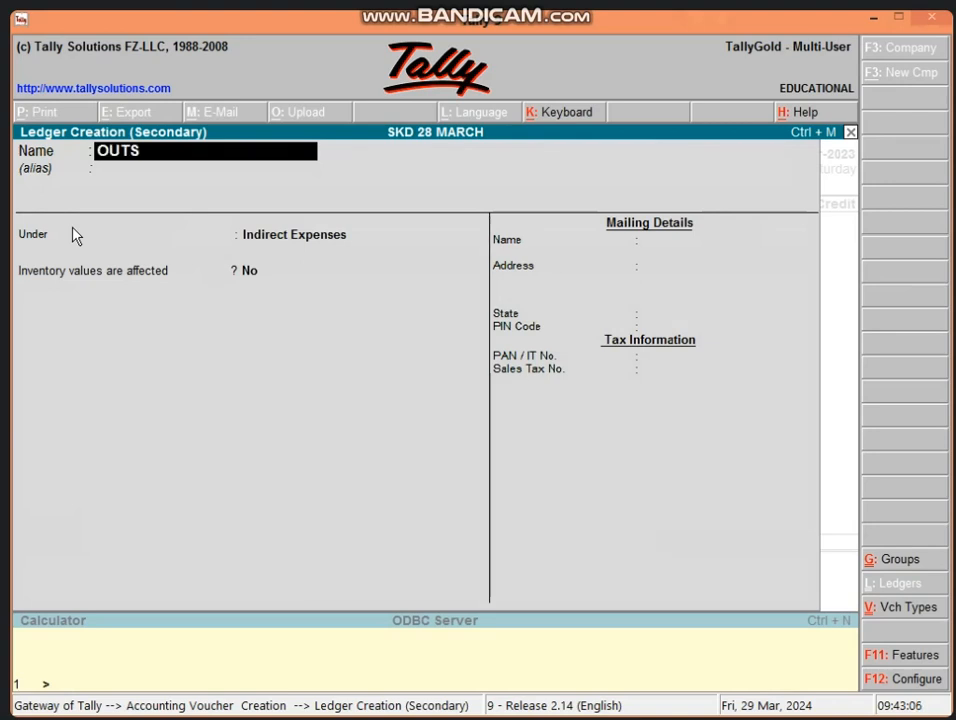
{"action": "type", "text": "TANDING EXP"}
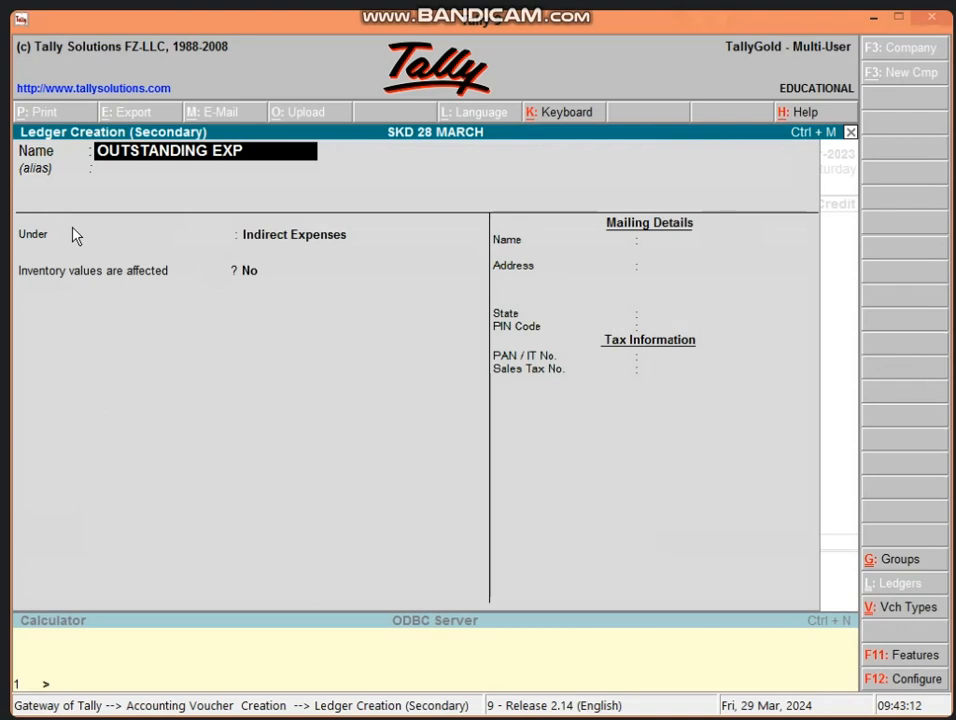
{"action": "key", "text": "Return"}
{"action": "key", "text": "Return"}
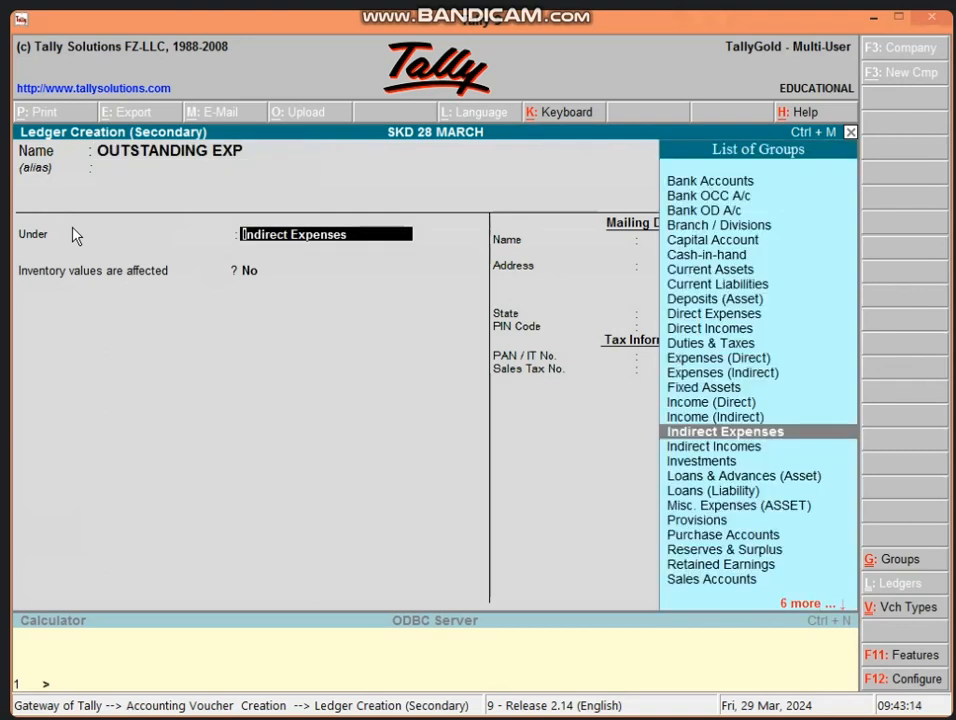
{"action": "type", "text": "C"}
{"action": "key", "text": "Down"}
{"action": "key", "text": "Down"}
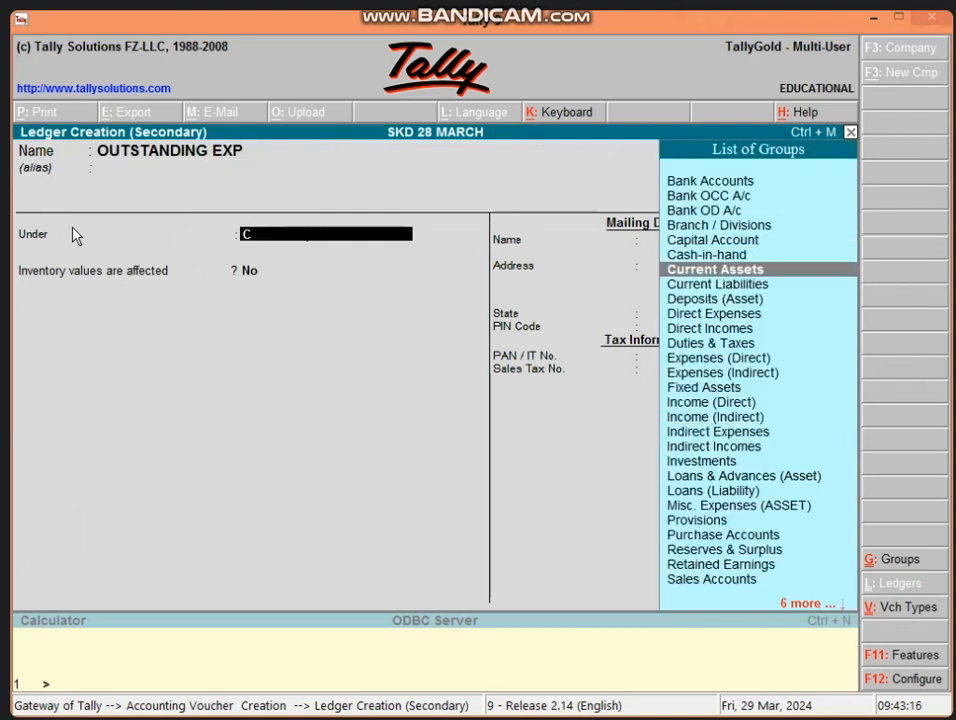
{"action": "key", "text": "Down"}
{"action": "key", "text": "Return"}
{"action": "key", "text": "Return"}
{"action": "key", "text": "Return"}
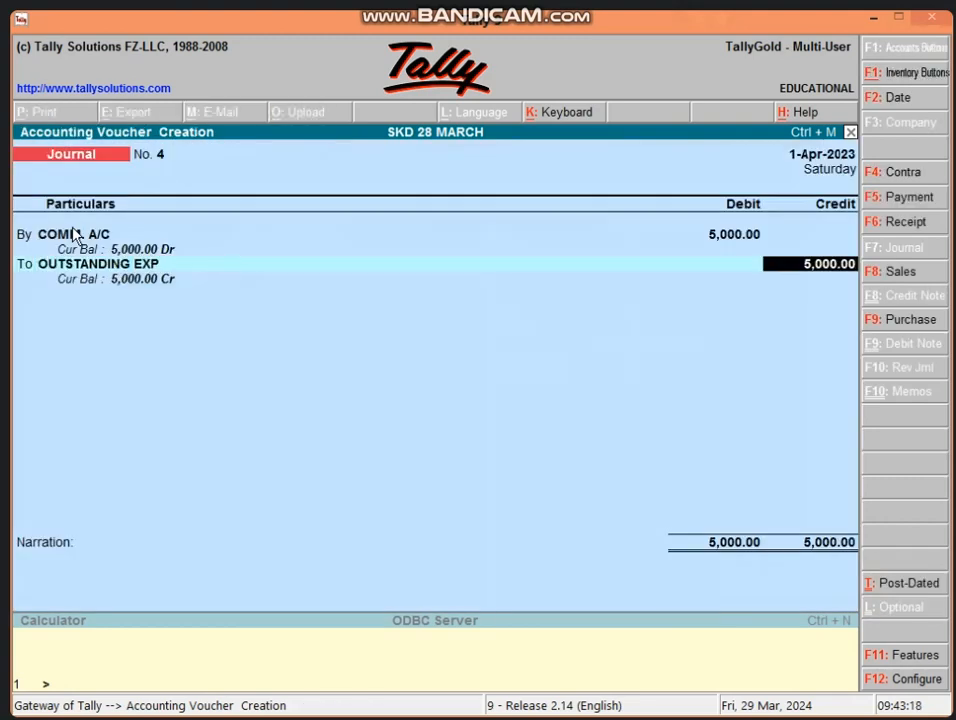
Credit OUTSTANDING EXP with 5,000.00 and save the journal voucher without a narration
{"action": "key", "text": "Return"}
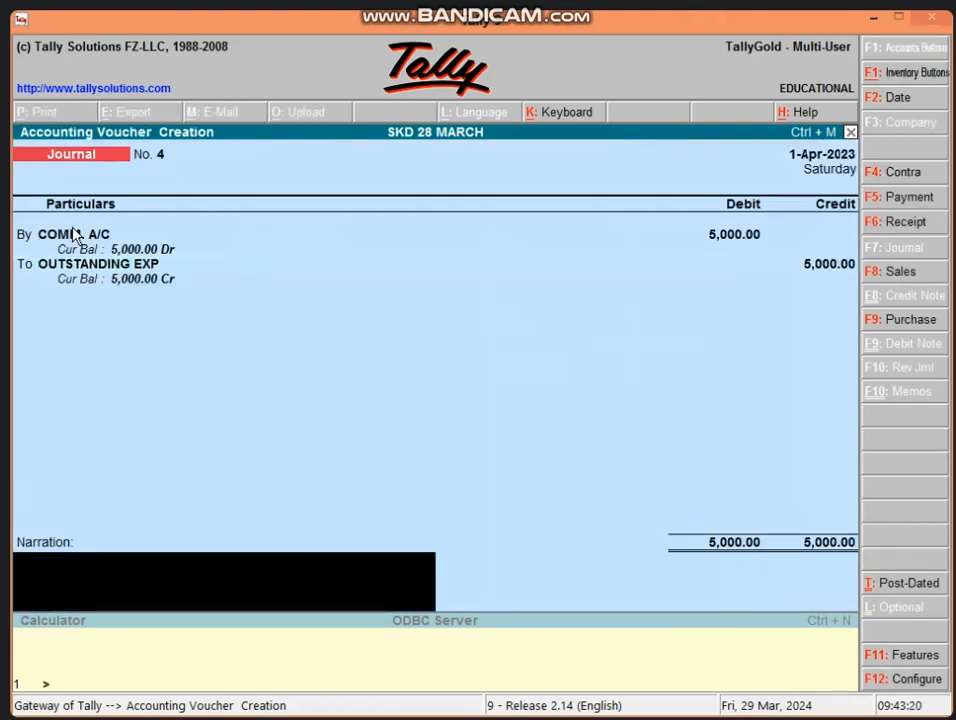
{"action": "key", "text": "Return"}
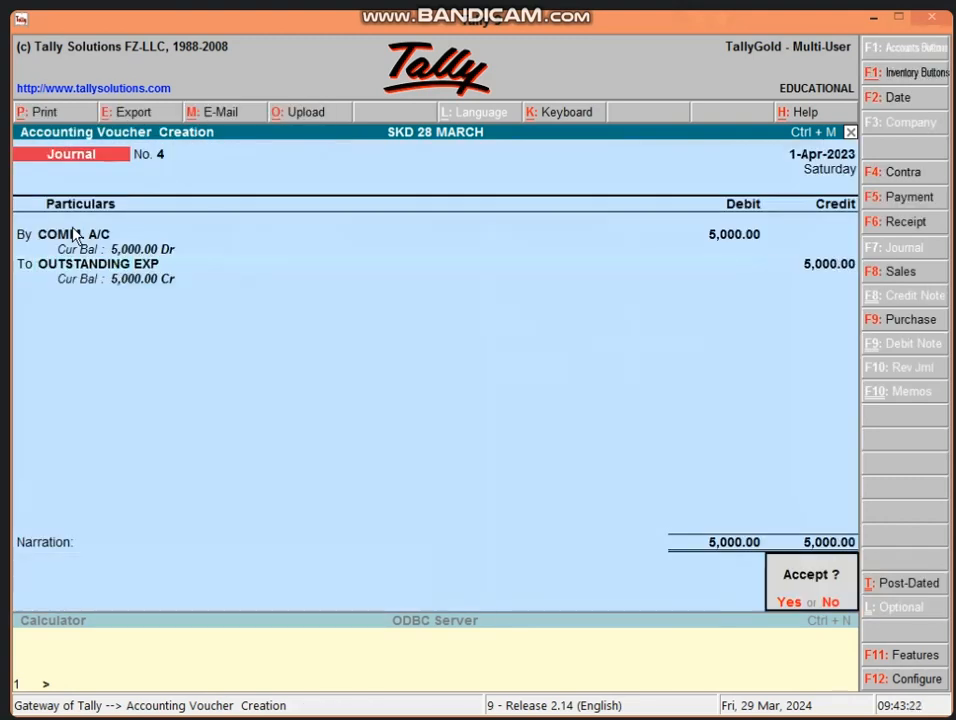
{"action": "key", "text": "Return"}
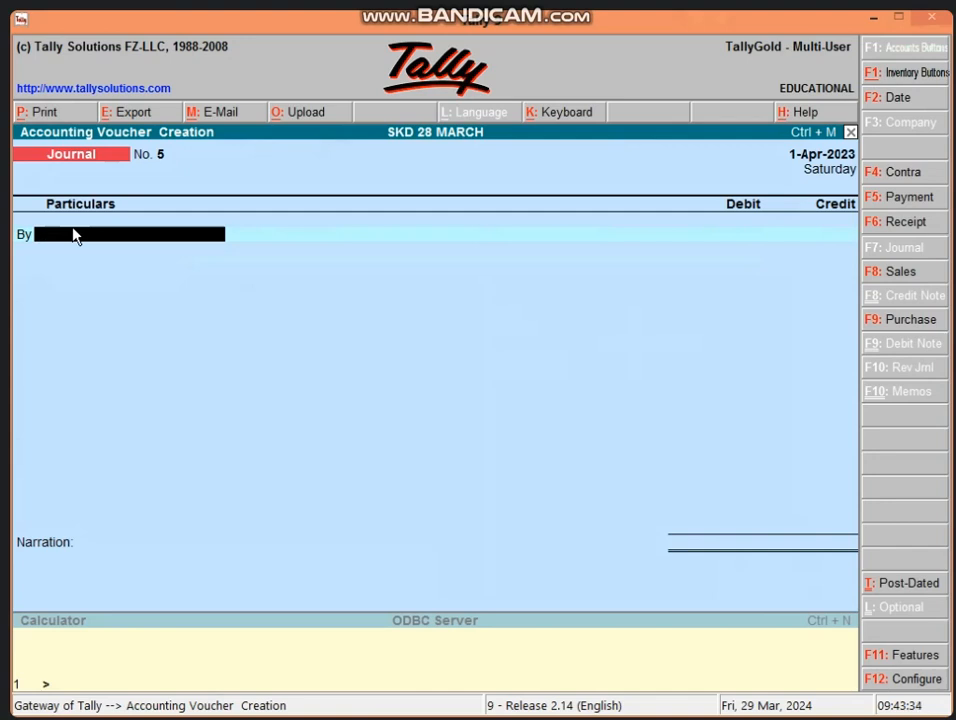
Start a new ledger from the next journal voucher's debit line and name it WAGES A /C
{"action": "key", "text": "alt+c"}
{"action": "type", "text": "W"}
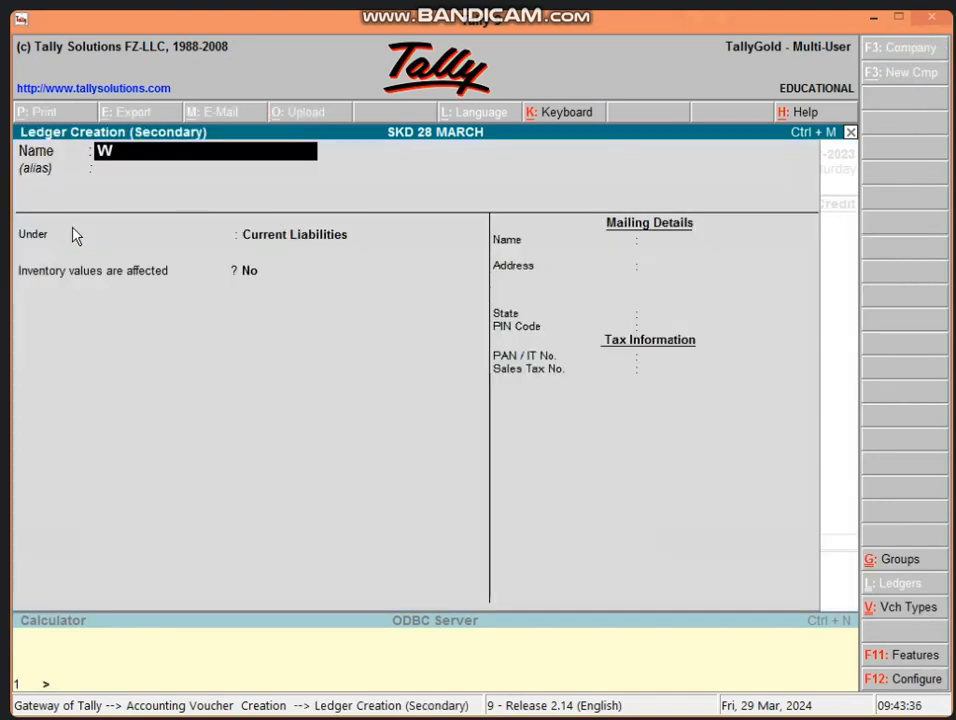
{"action": "type", "text": "AGESA"}
{"action": "key", "text": "BackSpace"}
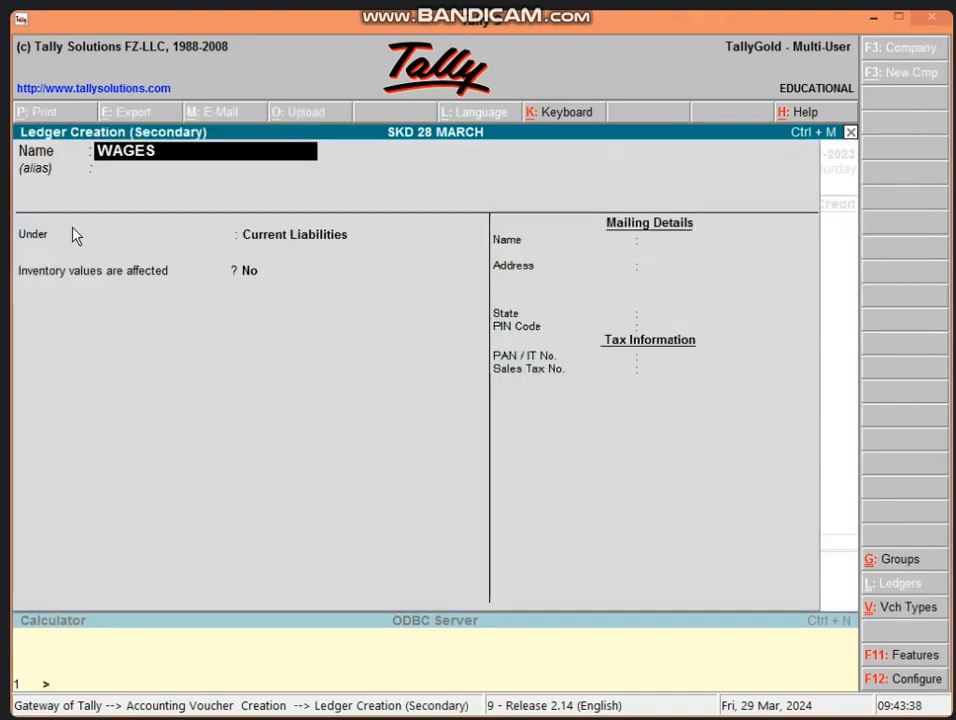
{"action": "type", "text": "A /C"}
{"action": "key", "text": "Return"}
{"action": "key", "text": "Return"}
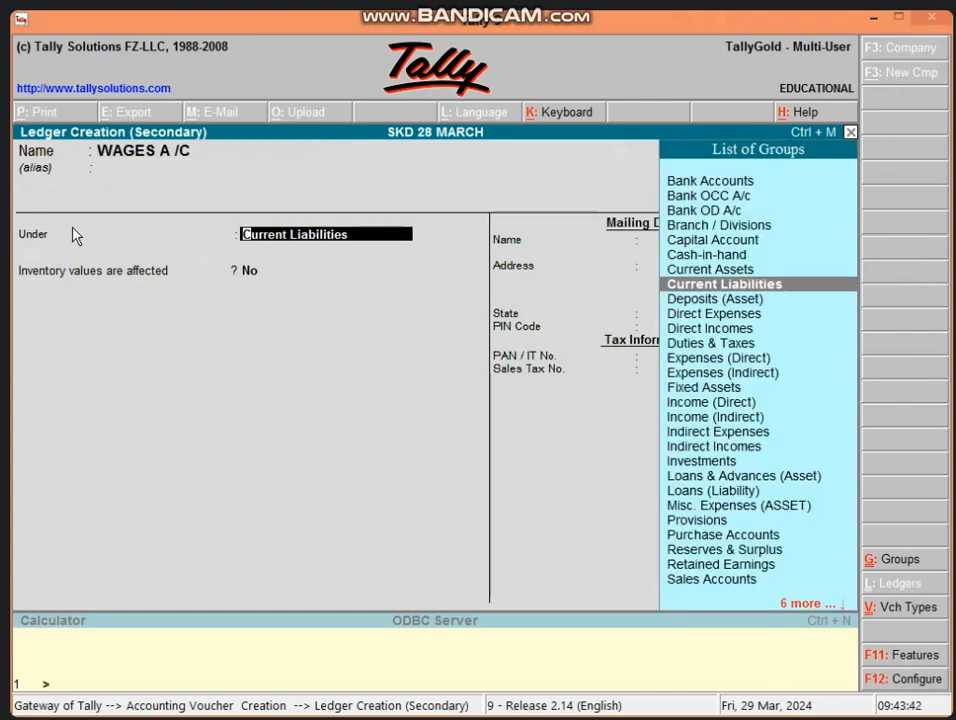
Place the WAGES A /C ledger under Direct Expenses and save it as the debit account
{"action": "type", "text": "D"}
{"action": "key", "text": "Down"}
{"action": "key", "text": "Down"}
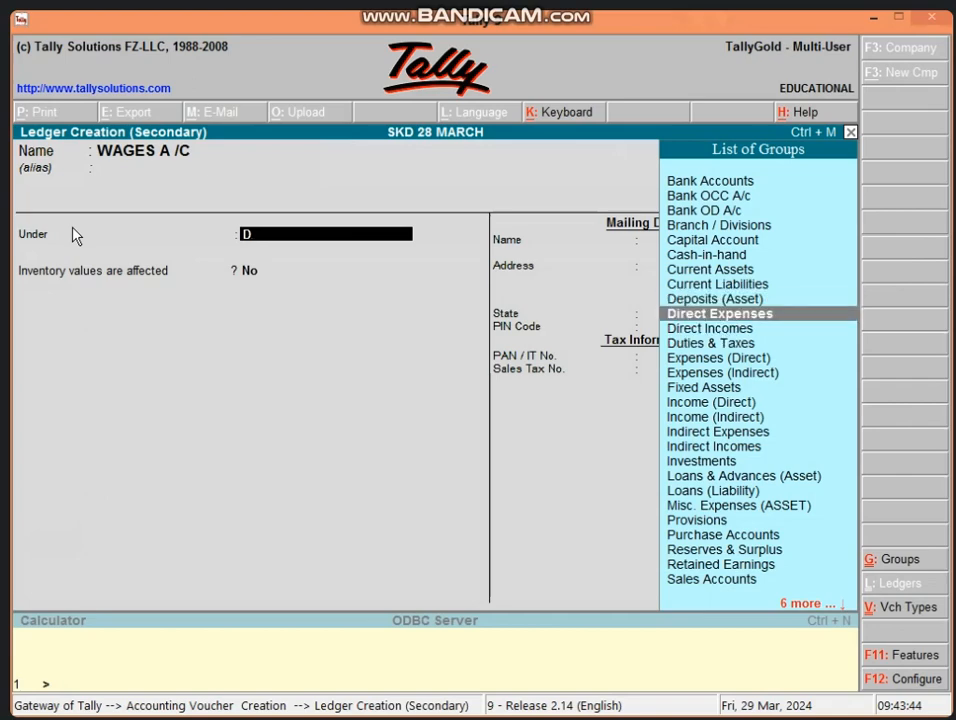
{"action": "key", "text": "Down"}
{"action": "key", "text": "Up"}
{"action": "key", "text": "Return"}
{"action": "key", "text": "Return"}
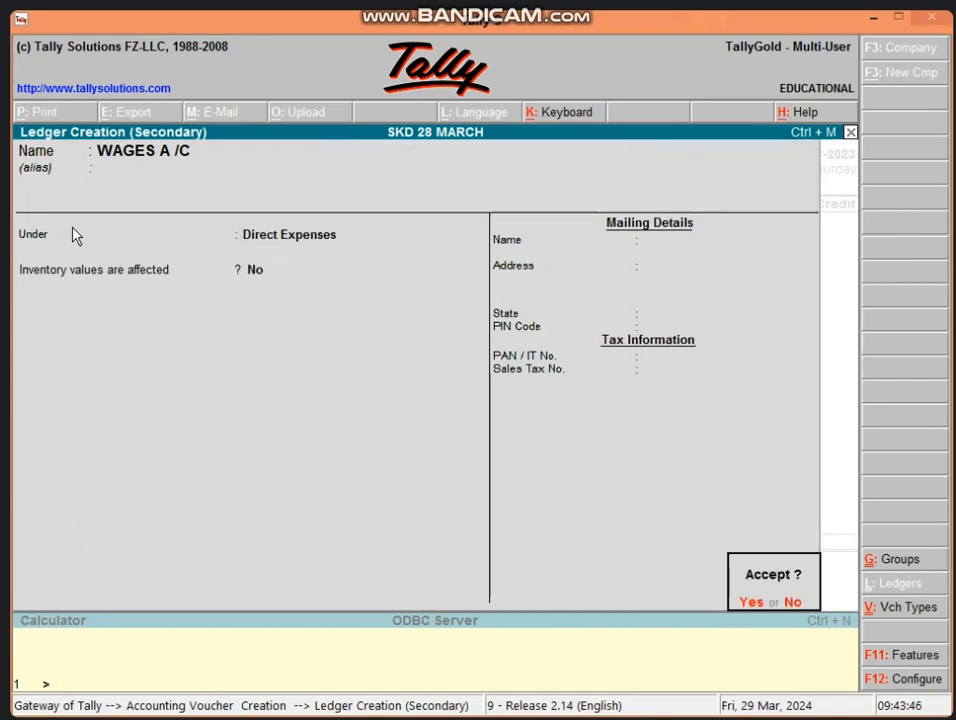
{"action": "key", "text": "Return"}
Debit WAGES A /C and credit OUTSTANDING EXP with 10000 each, saving the journal voucher without a narration
{"action": "type", "text": "10000"}
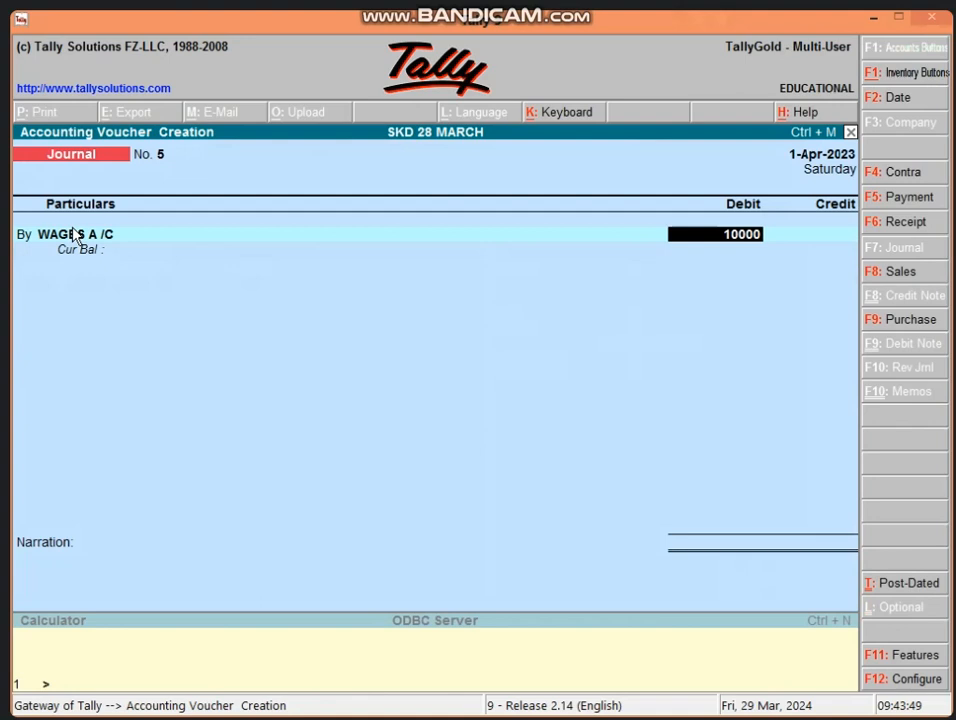
{"action": "key", "text": "Return"}
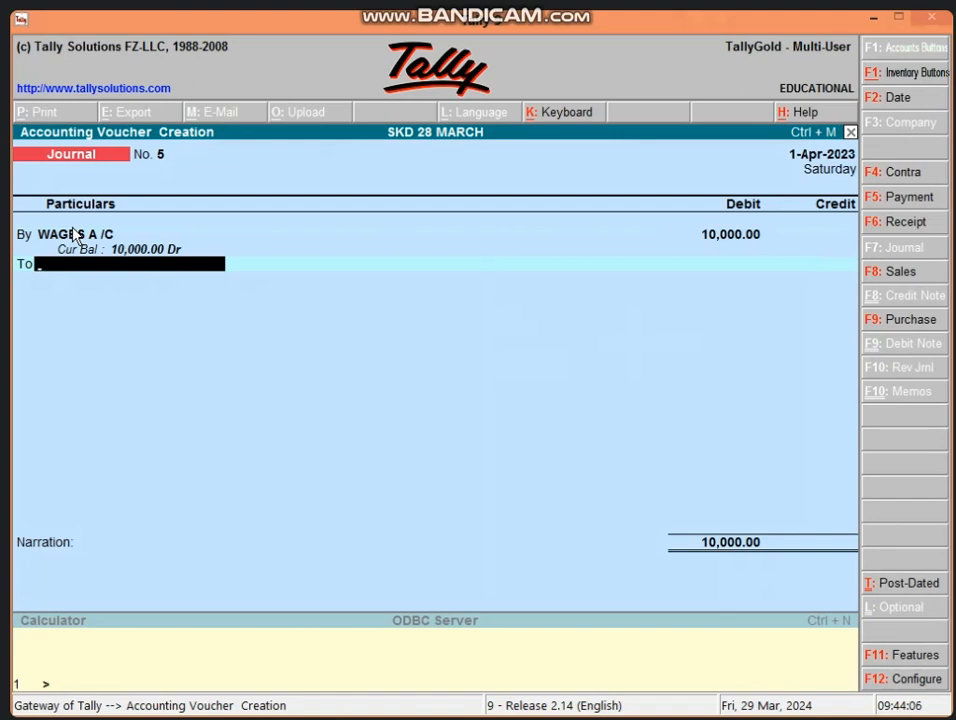
{"action": "type", "text": "OU"}
{"action": "key", "text": "Return"}
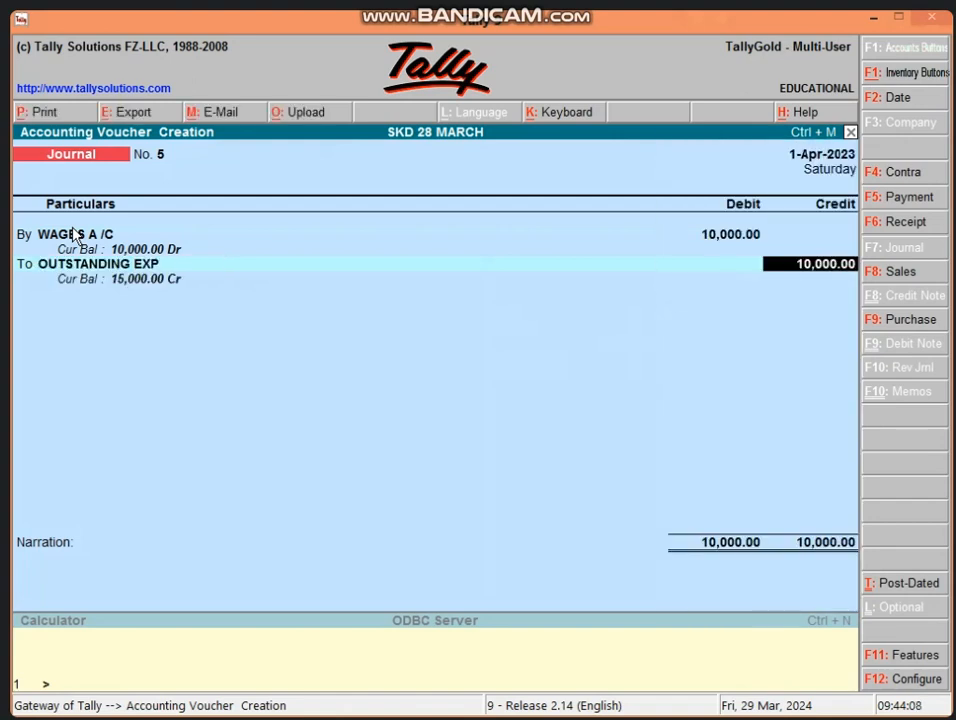
{"action": "key", "text": "Return"}
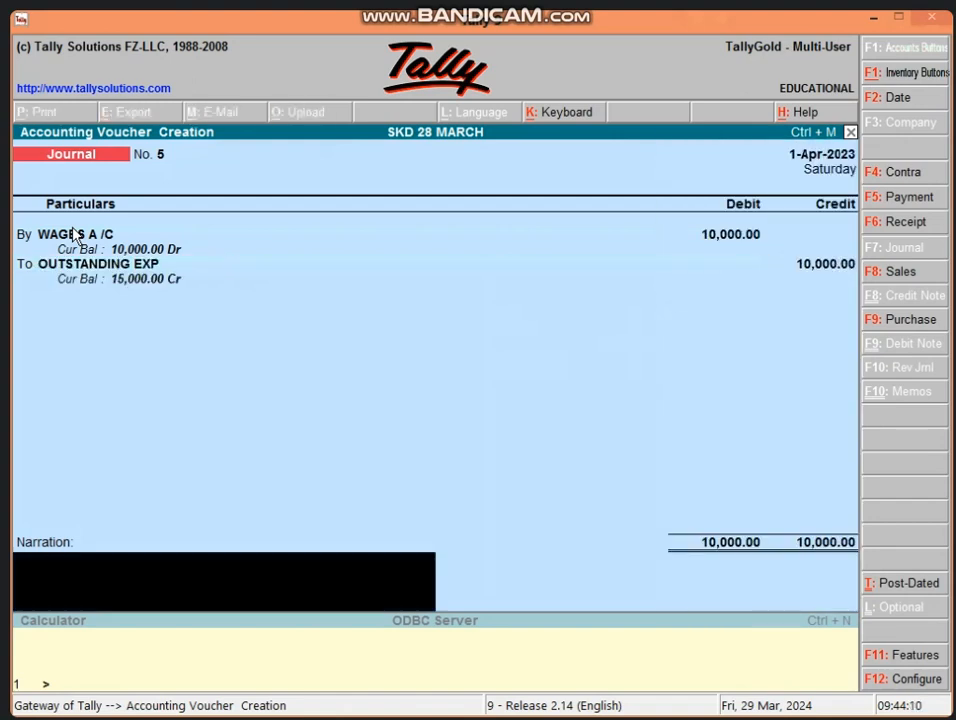
{"action": "key", "text": "Return"}
{"action": "key", "text": "Return"}
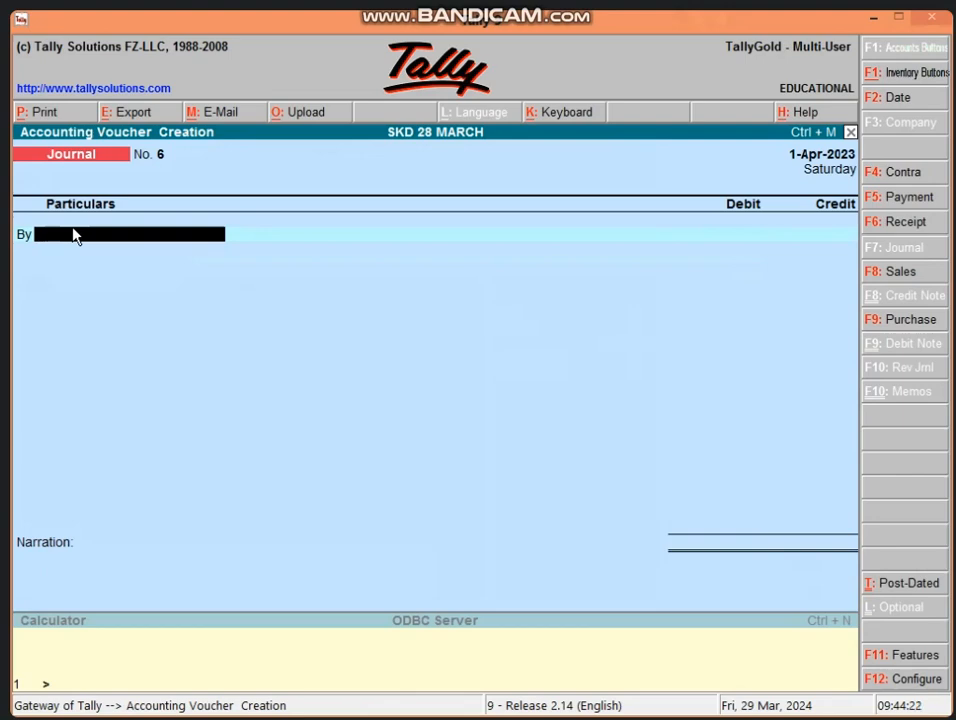
Quit the blank journal voucher to the Gateway of Tally and reopen accounting voucher creation
{"action": "key", "text": "Escape"}
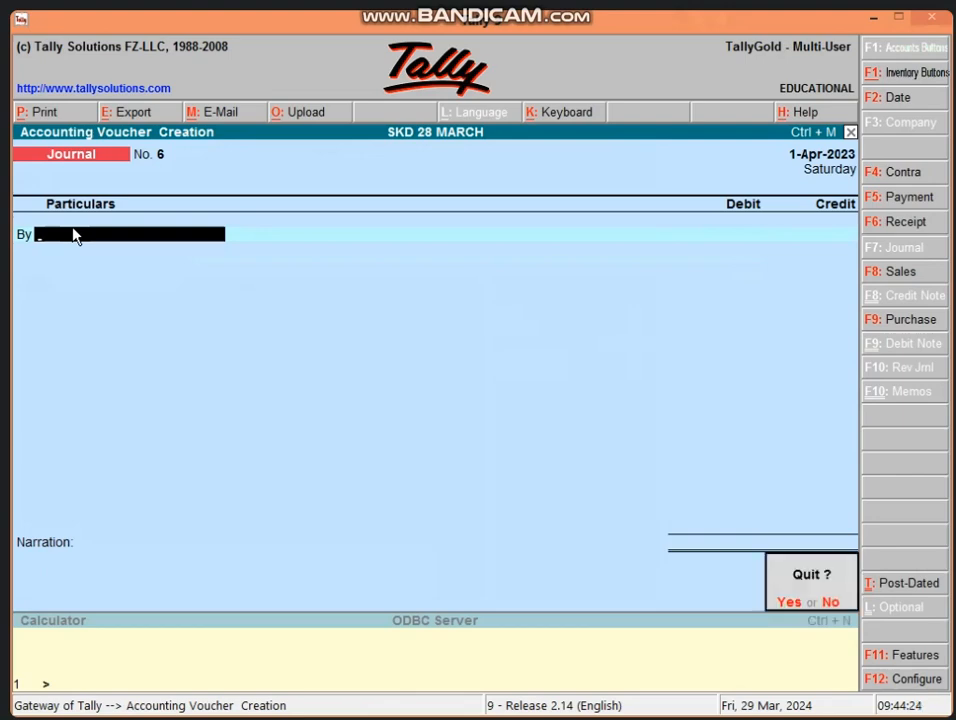
{"action": "key", "text": "Return"}
{"action": "key", "text": "Escape"}
{"action": "key", "text": "Escape"}
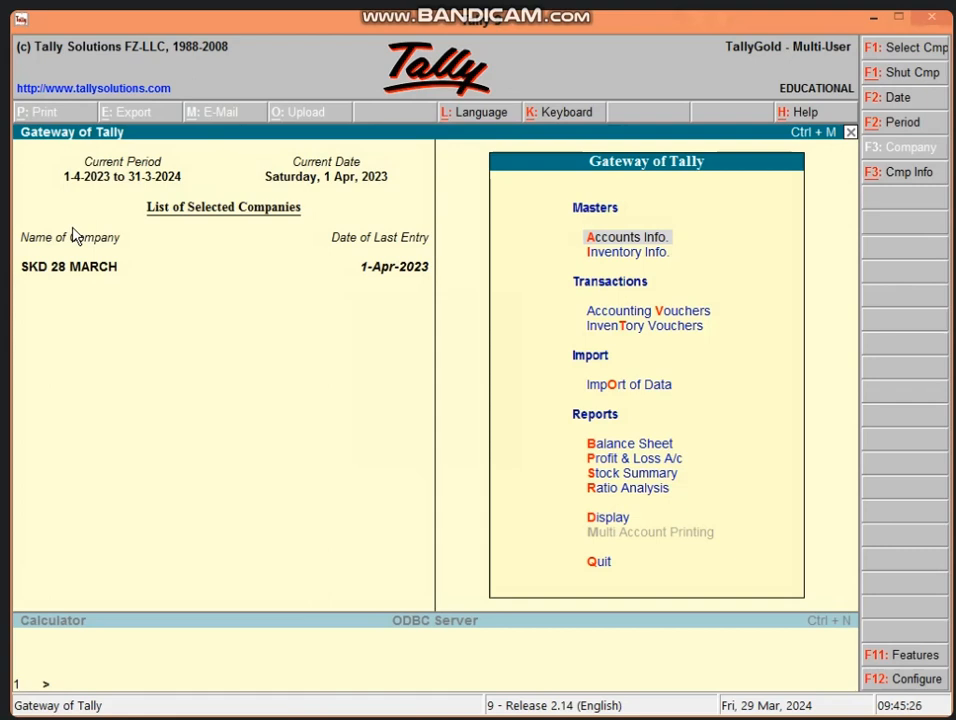
{"action": "key", "text": "v"}
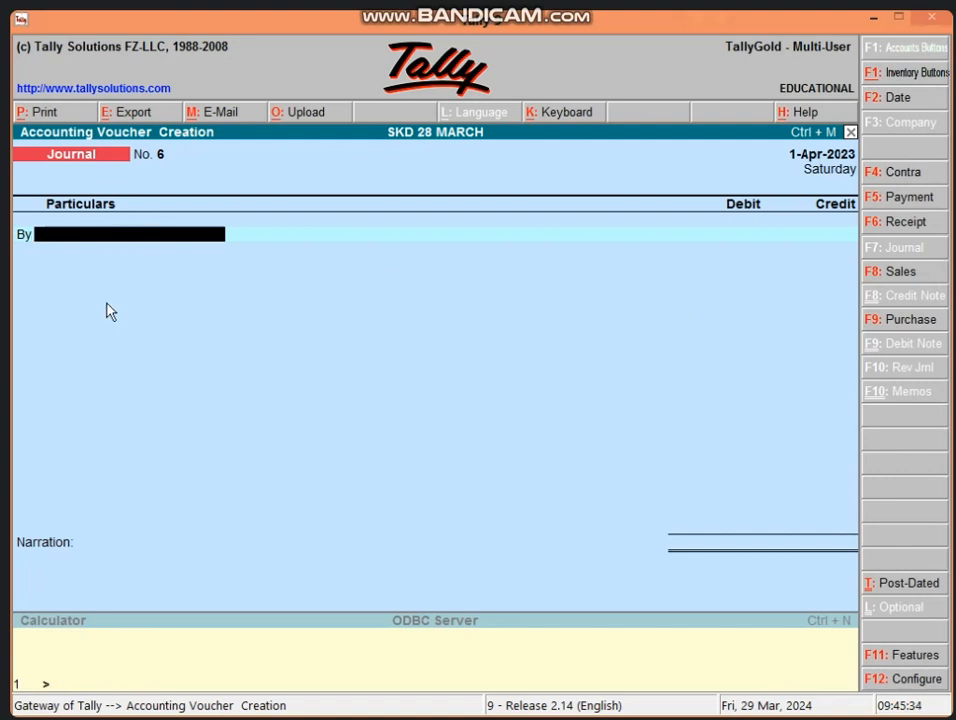
Debit ACCRUED INCOME and credit COMMISSION A/C with 3000 each in the journal voucher
{"action": "type", "text": "A"}
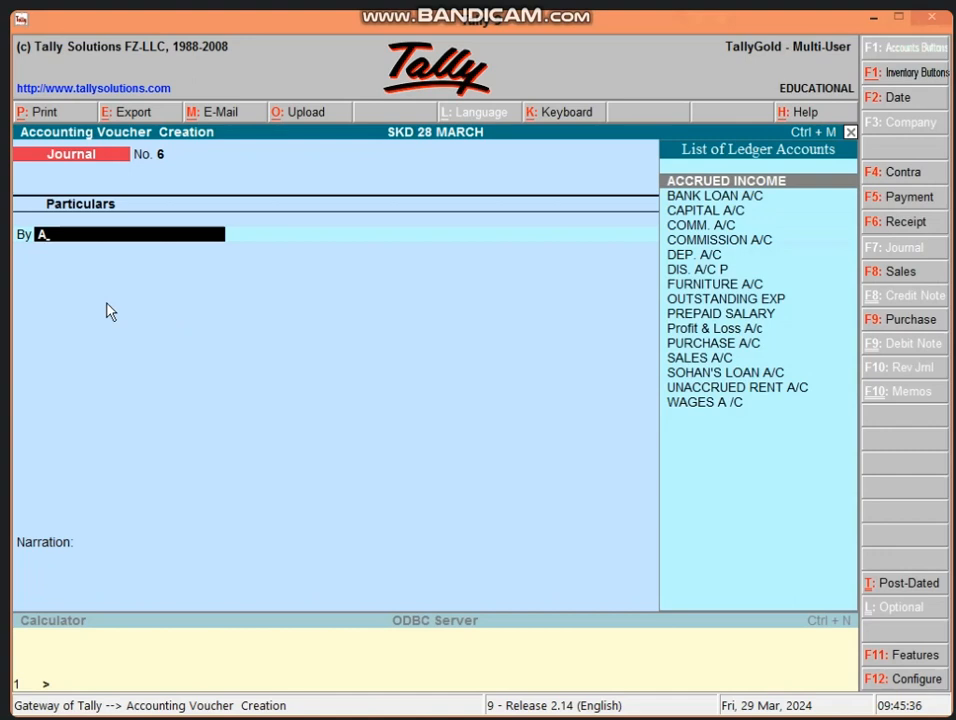
{"action": "key", "text": "Return"}
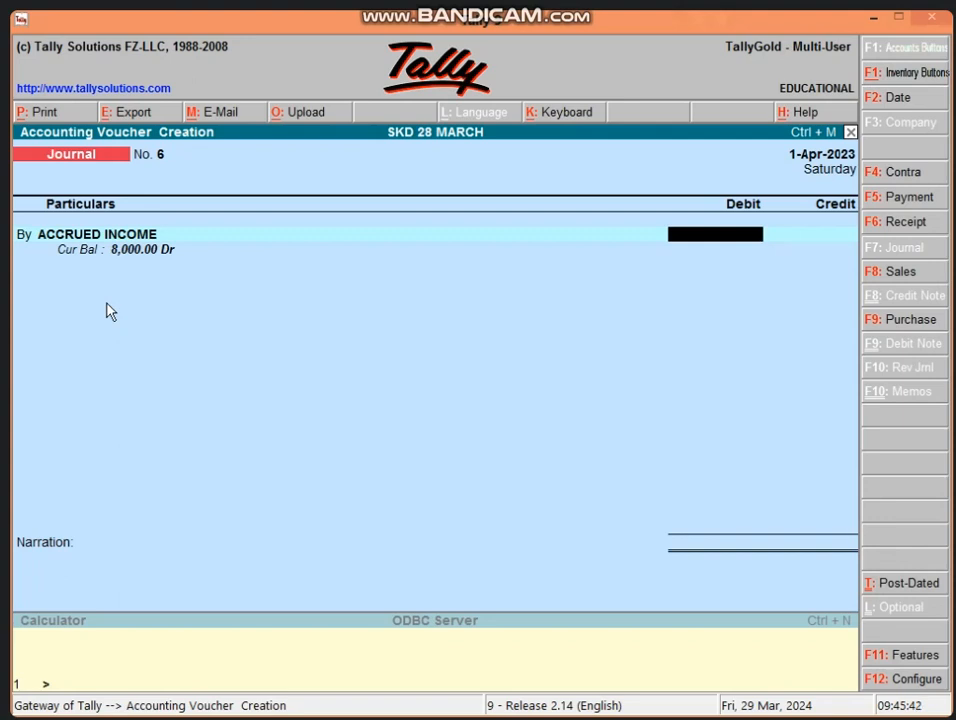
{"action": "type", "text": "3000"}
{"action": "key", "text": "Return"}
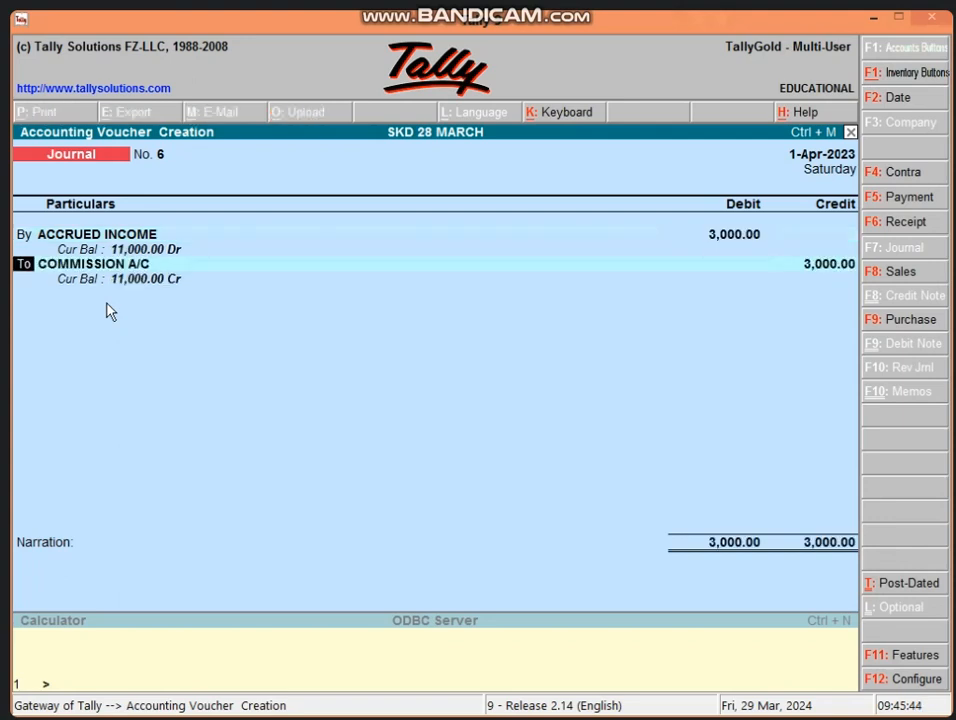
{"action": "key", "text": "Return"}
{"action": "key", "text": "Return"}
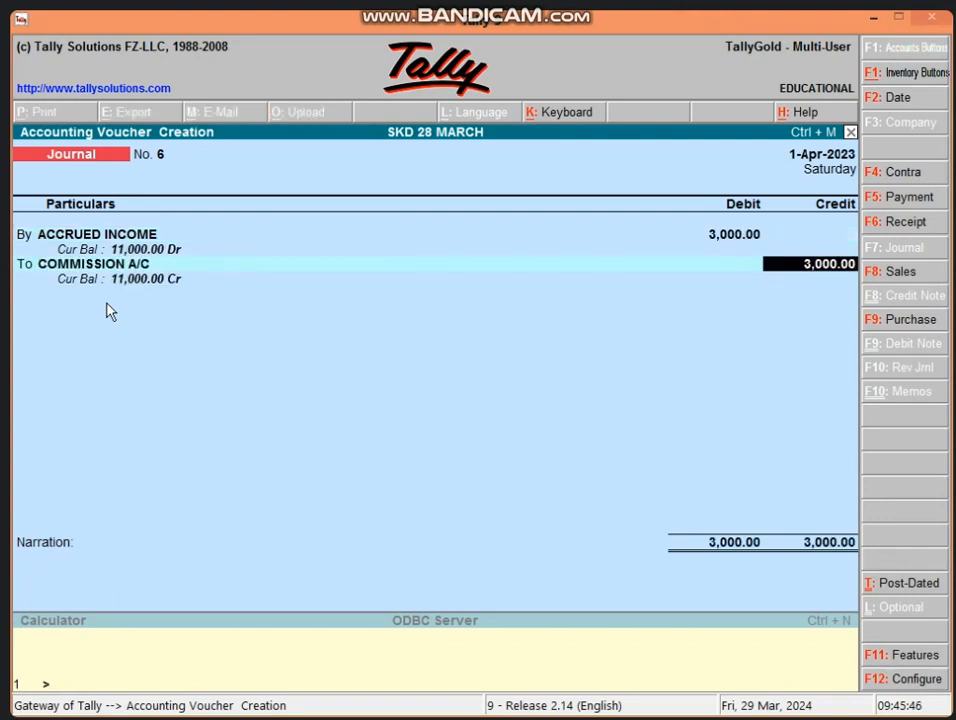